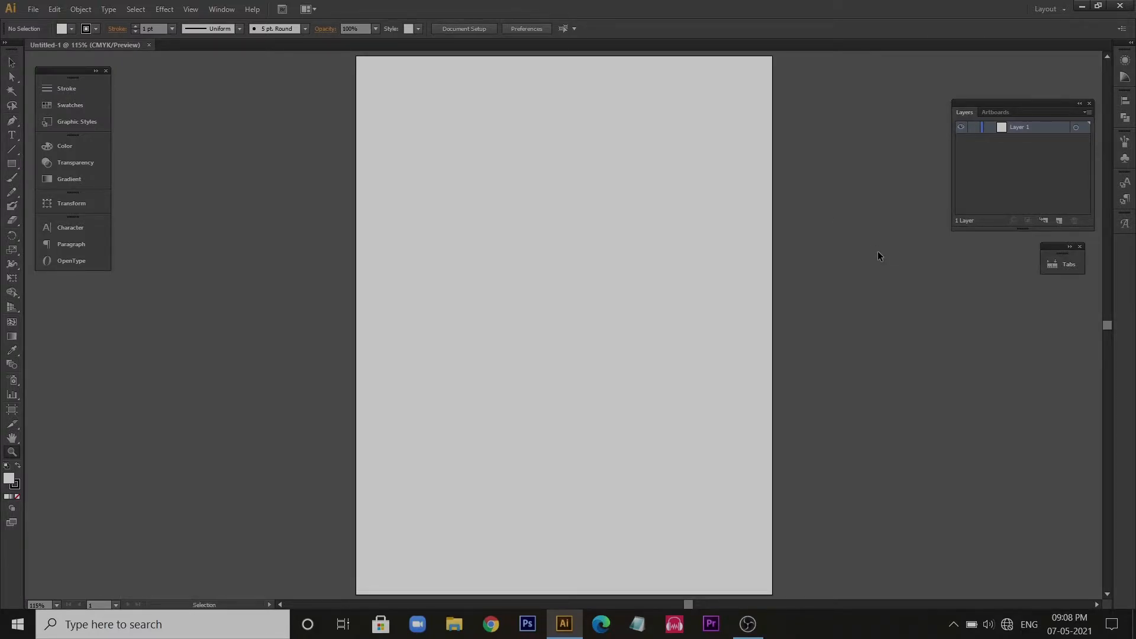
pyautogui.hotkey('ctrl', '+')
pyautogui.hotkey('ctrl', '+')
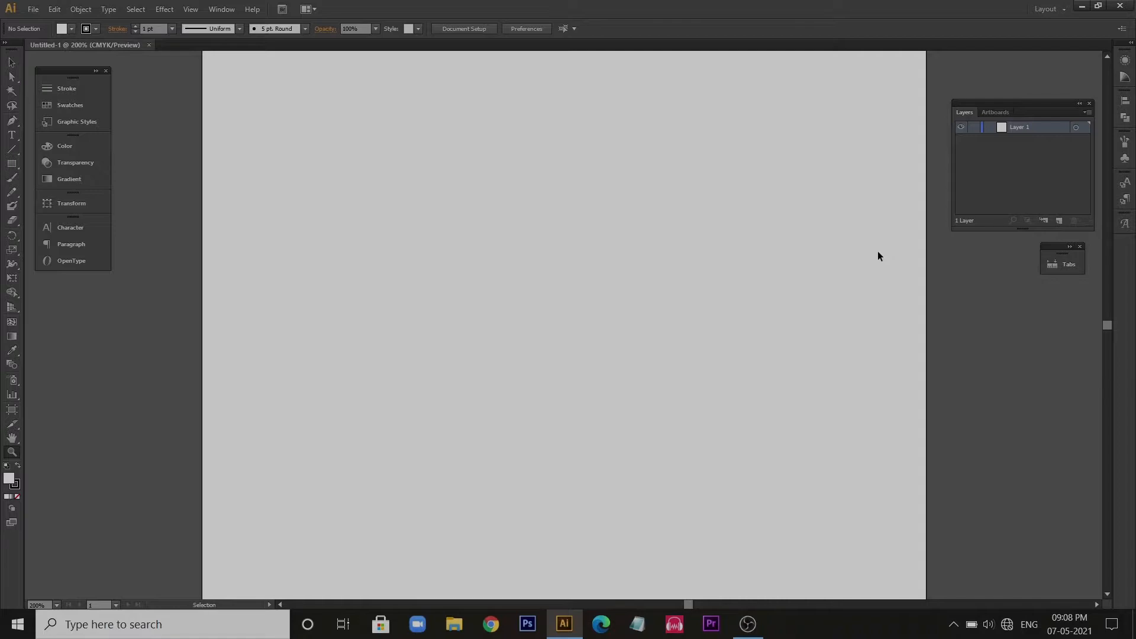
pyautogui.hotkey('ctrl', '-')
pyautogui.hotkey('ctrl', '-')
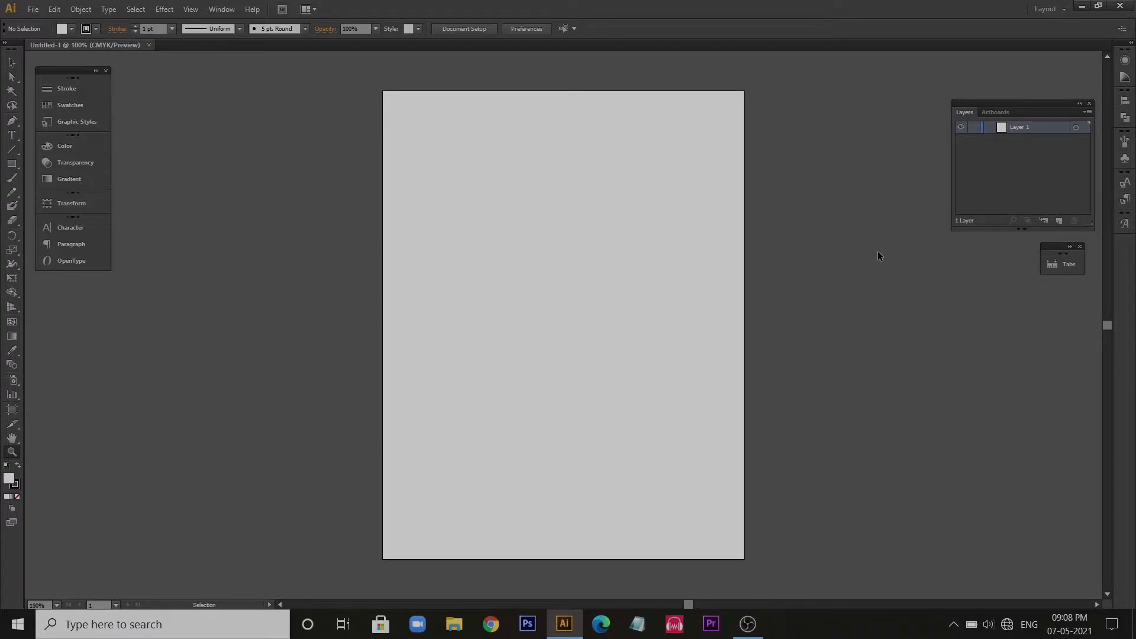
pyautogui.hotkey('ctrl', '0')
pyautogui.click(12, 63)
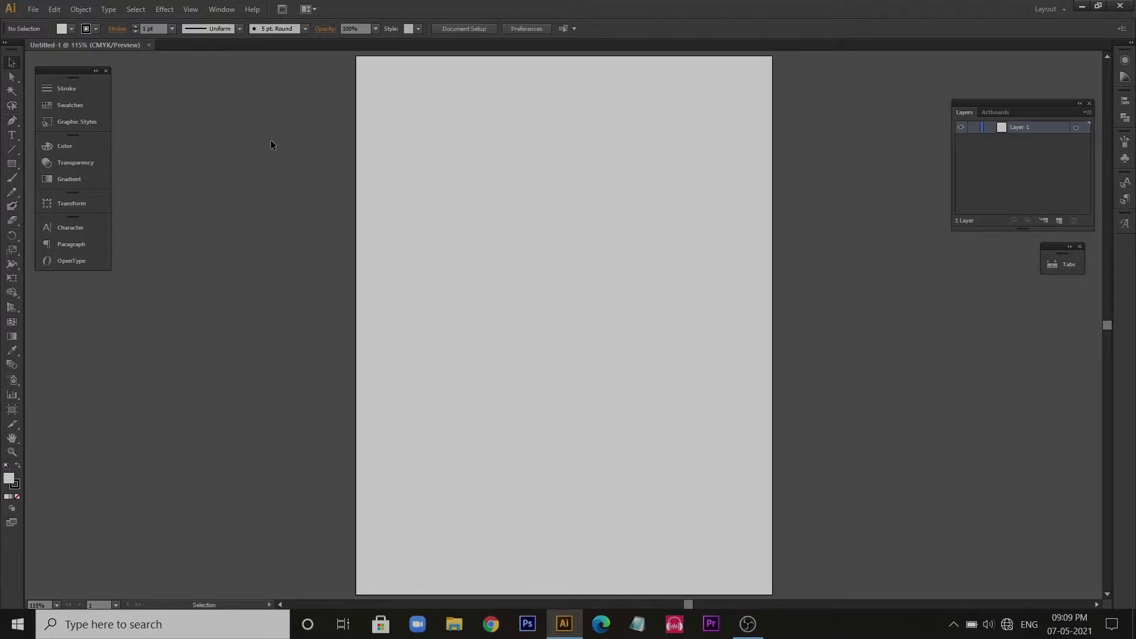
# - Collapse and reopen the Layers panel, and place it as a free-floating panel beside the artboard
pyautogui.click(1080, 103)
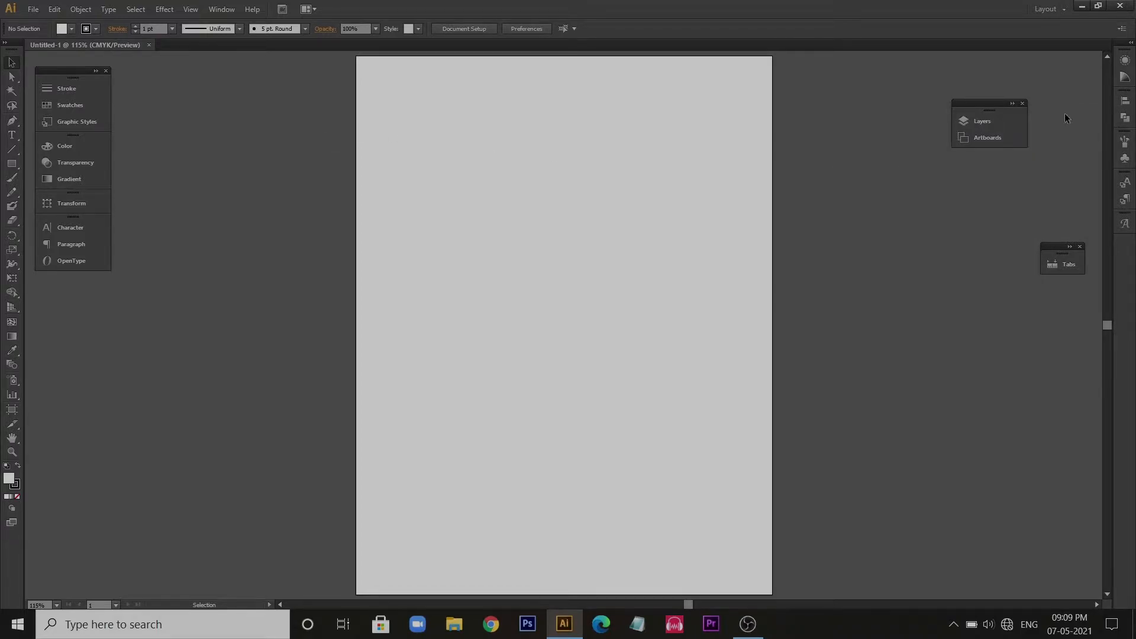
pyautogui.click(982, 123)
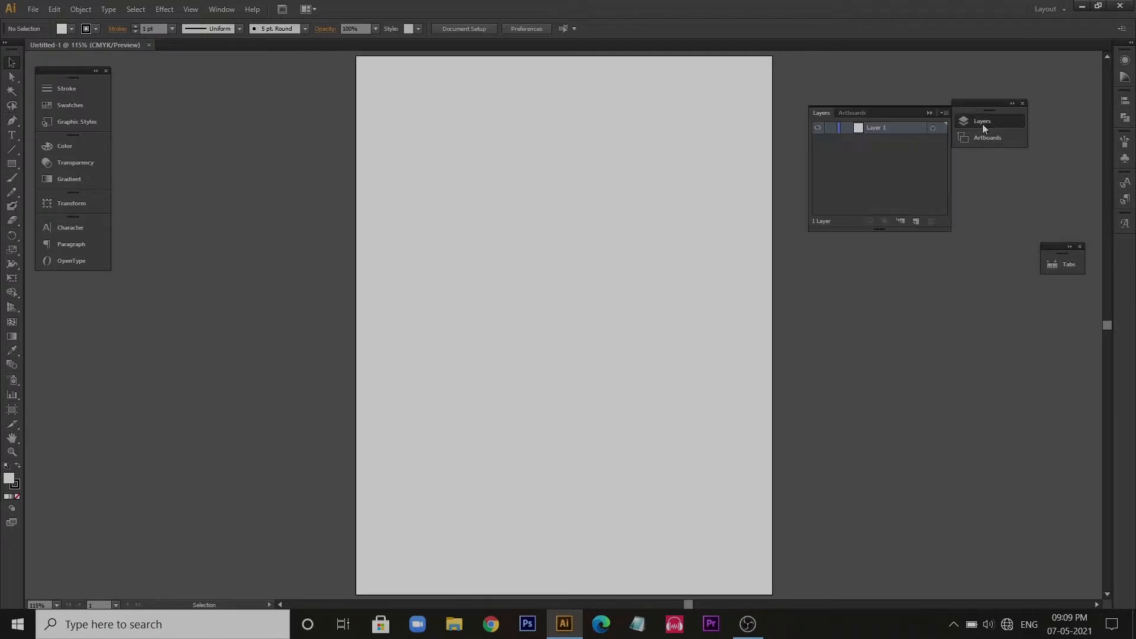
pyautogui.moveTo(890, 114); pyautogui.dragTo(975, 99)
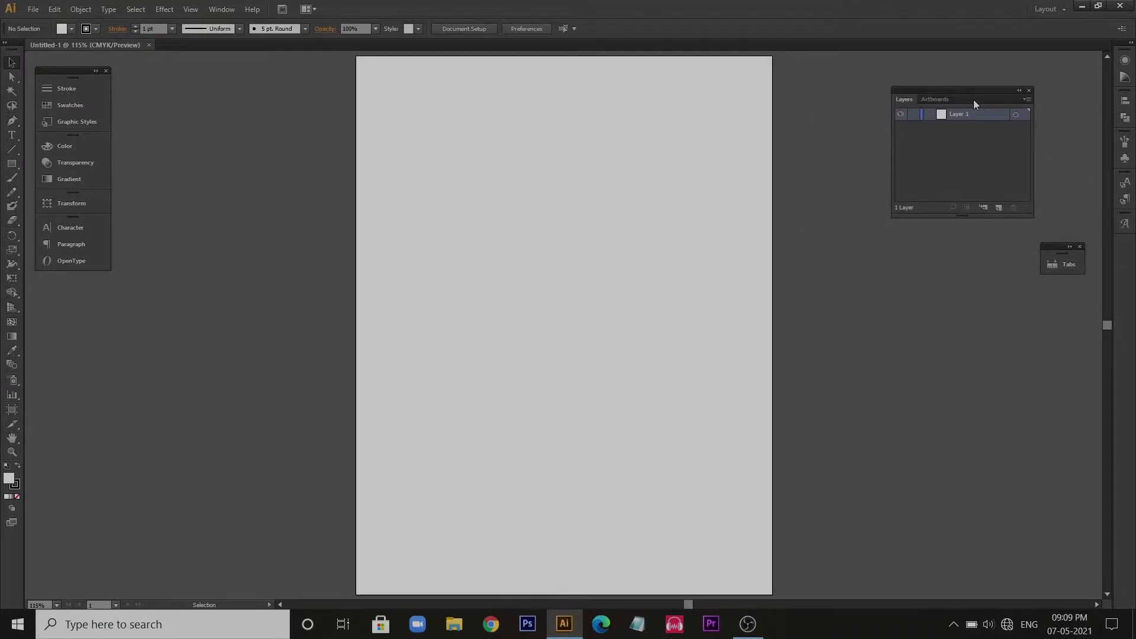
# - Add a second layer and delete it, and toggle the remaining layer's visibility off and on
pyautogui.click(997, 209)
pyautogui.moveTo(948, 114); pyautogui.dragTo(1014, 209)
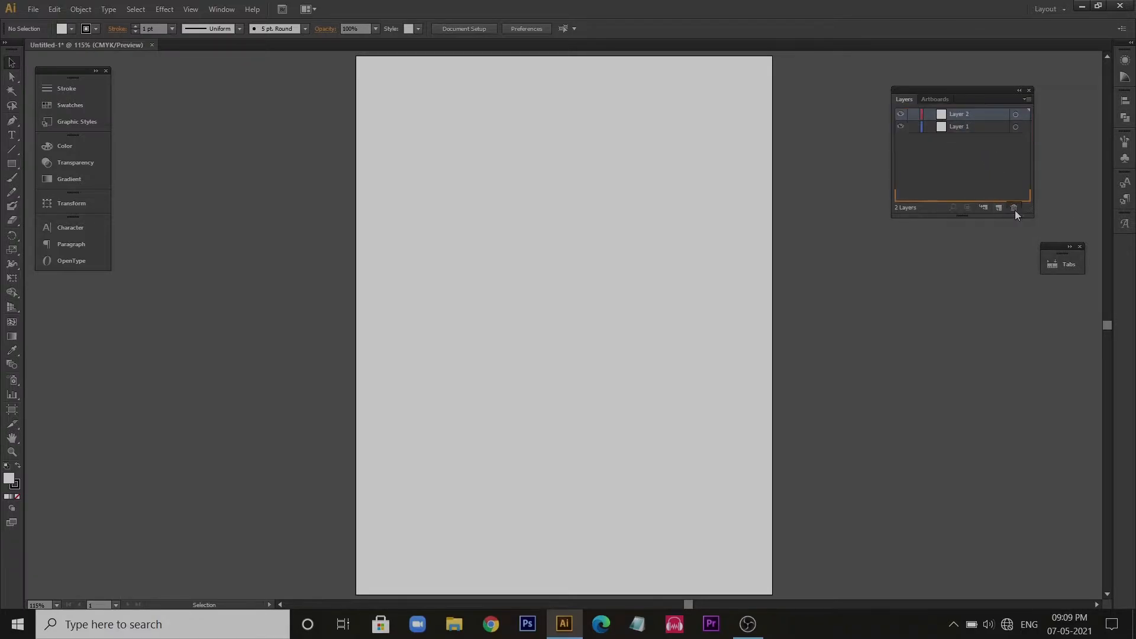
pyautogui.keyDown('ctrl'); pyautogui.click(901, 114); pyautogui.keyUp('ctrl')
pyautogui.keyDown('ctrl'); pyautogui.click(901, 113); pyautogui.keyUp('ctrl')
pyautogui.click(914, 115)
# - Draw a rectangle about 3.79 by 3.41 in on the artboard's upper half and fill it with dark navy blue
pyautogui.press('m')
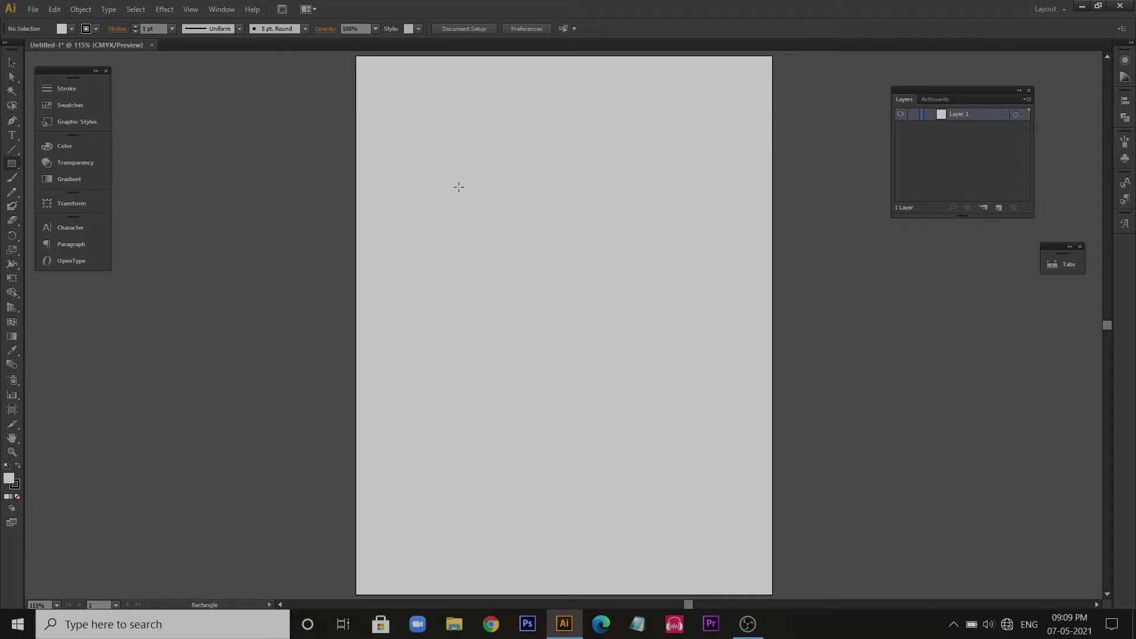
pyautogui.click(17, 165)
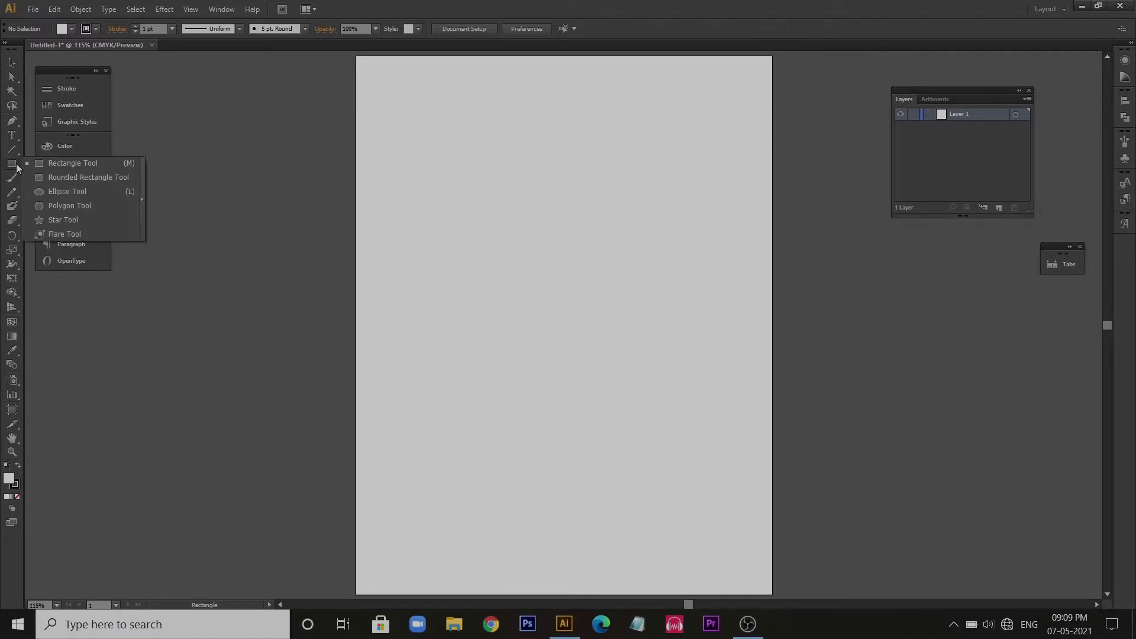
pyautogui.click(64, 163)
pyautogui.moveTo(431, 151)
pyautogui.mouseDown()
pyautogui.moveTo(622, 307)
pyautogui.moveTo(618, 317)
pyautogui.mouseUp()
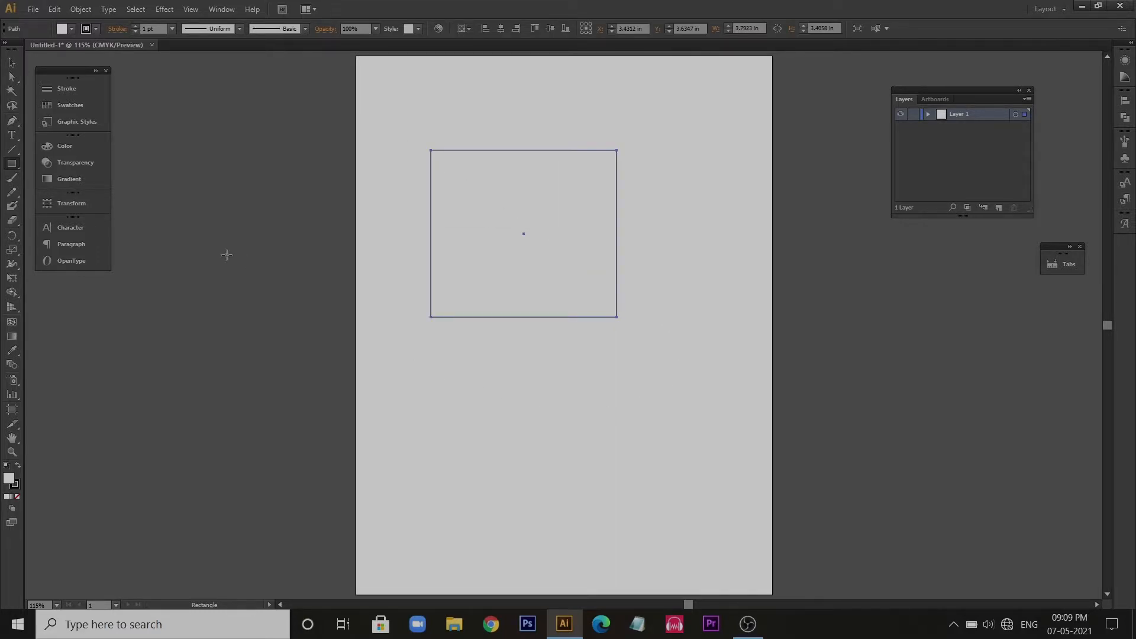
pyautogui.click(12, 62)
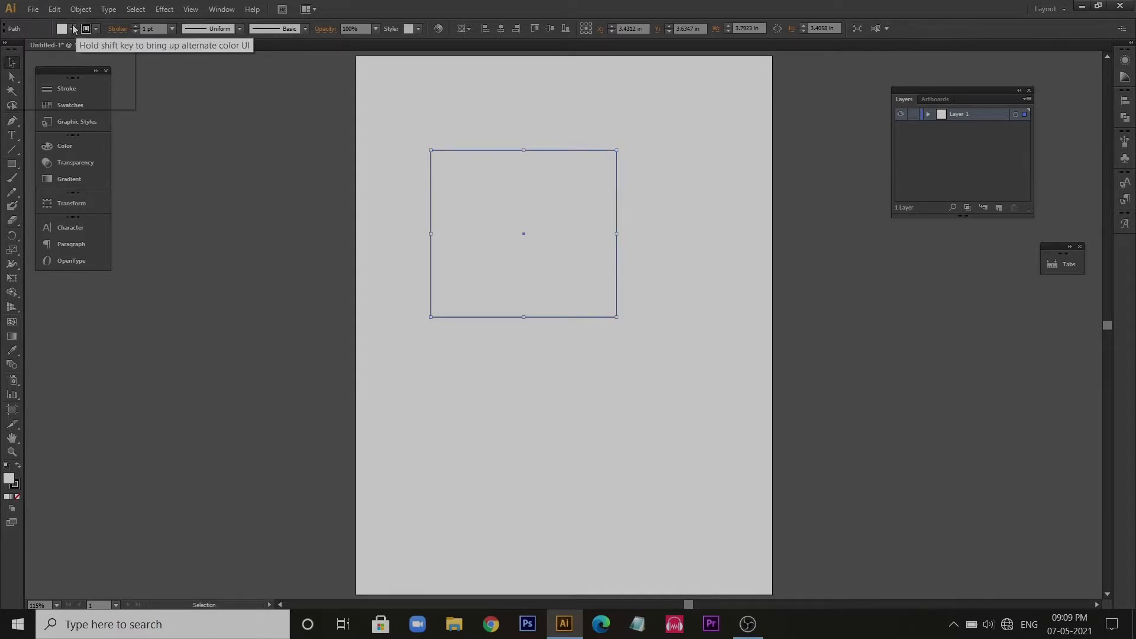
pyautogui.click(71, 29)
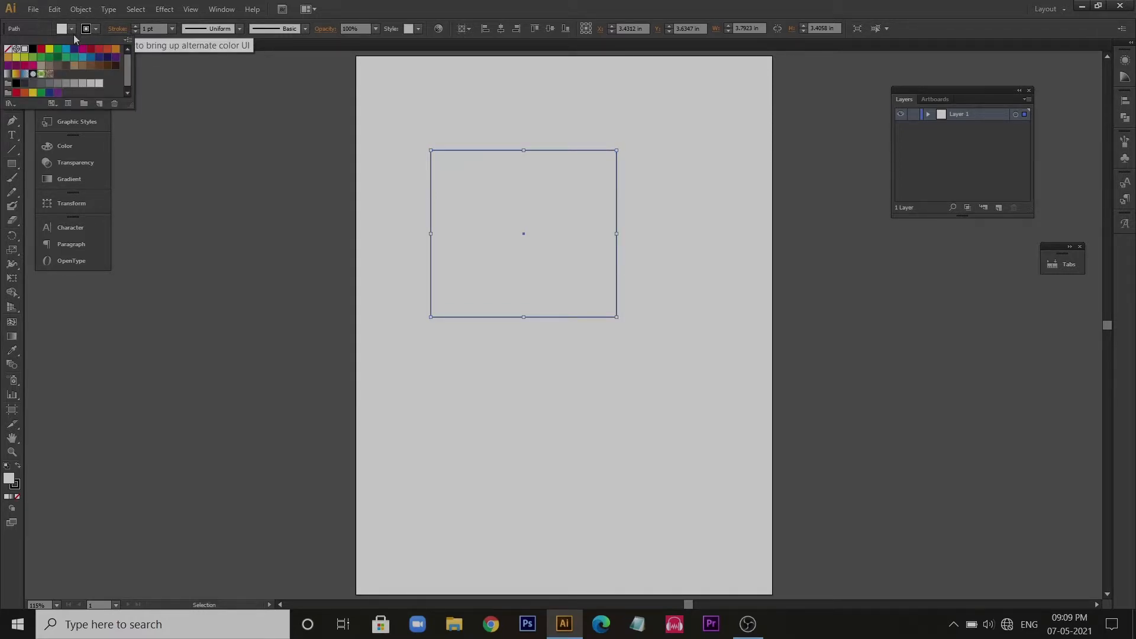
pyautogui.click(107, 62)
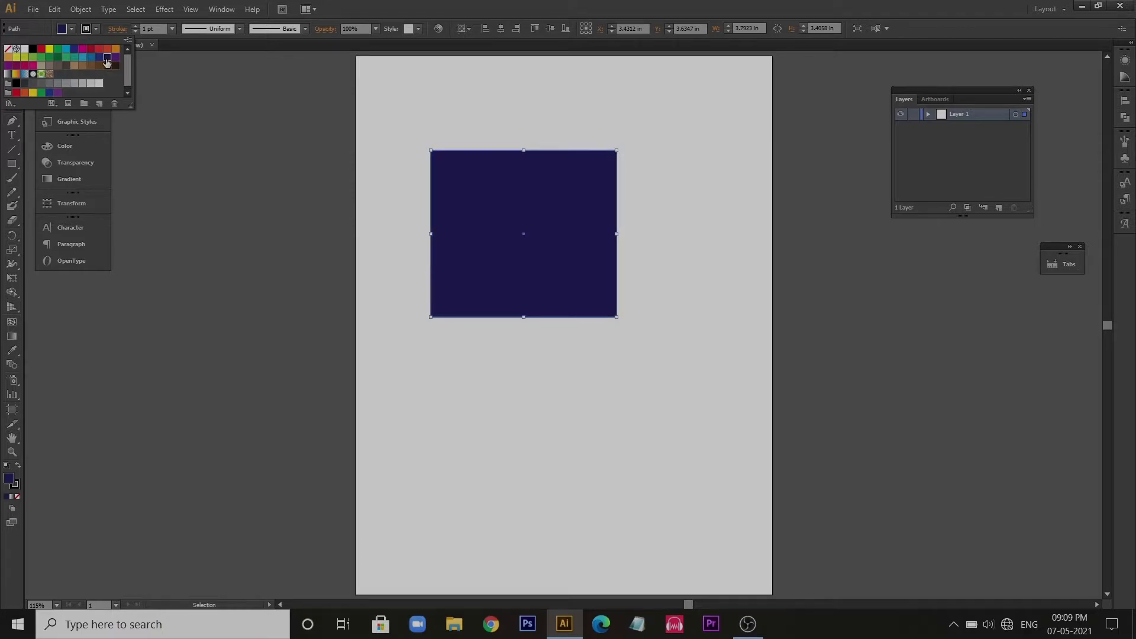
# - Try stroke weights of 3 pt and 18 pt on the rectangle and set the stroke back to 1 pt
pyautogui.click(97, 29)
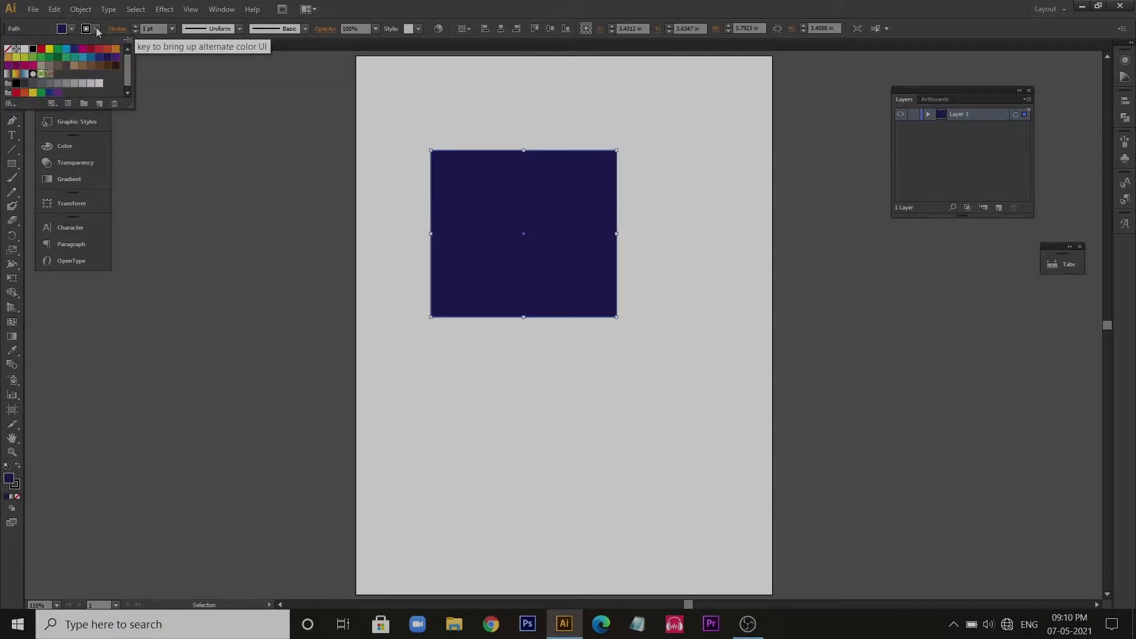
pyautogui.click(173, 30)
pyautogui.click(183, 110)
pyautogui.click(173, 30)
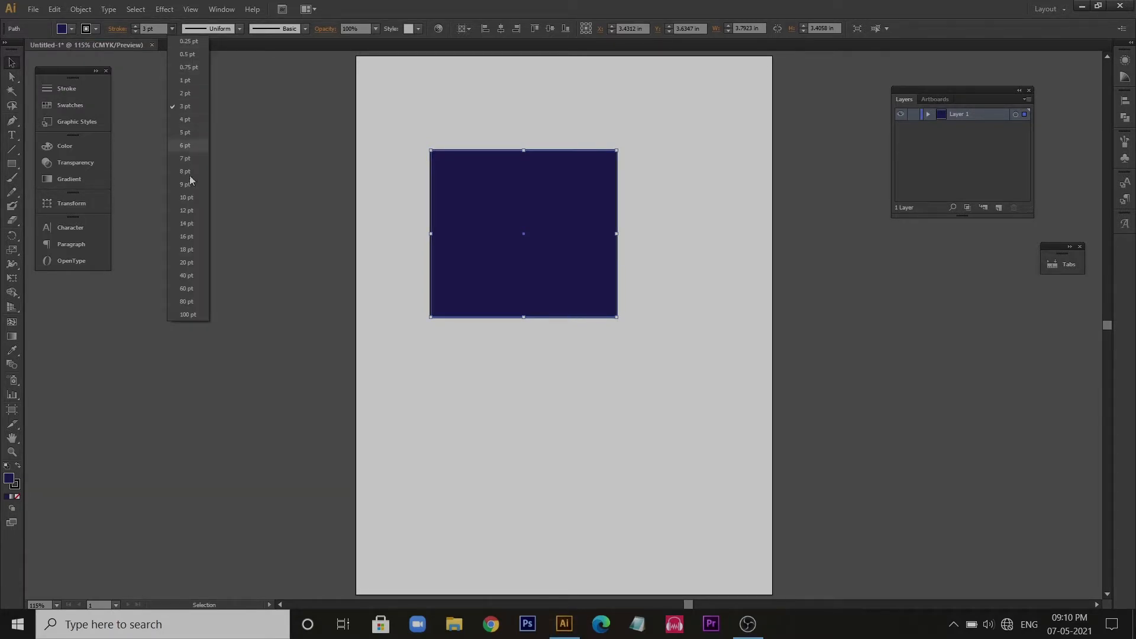
pyautogui.click(187, 247)
pyautogui.click(173, 30)
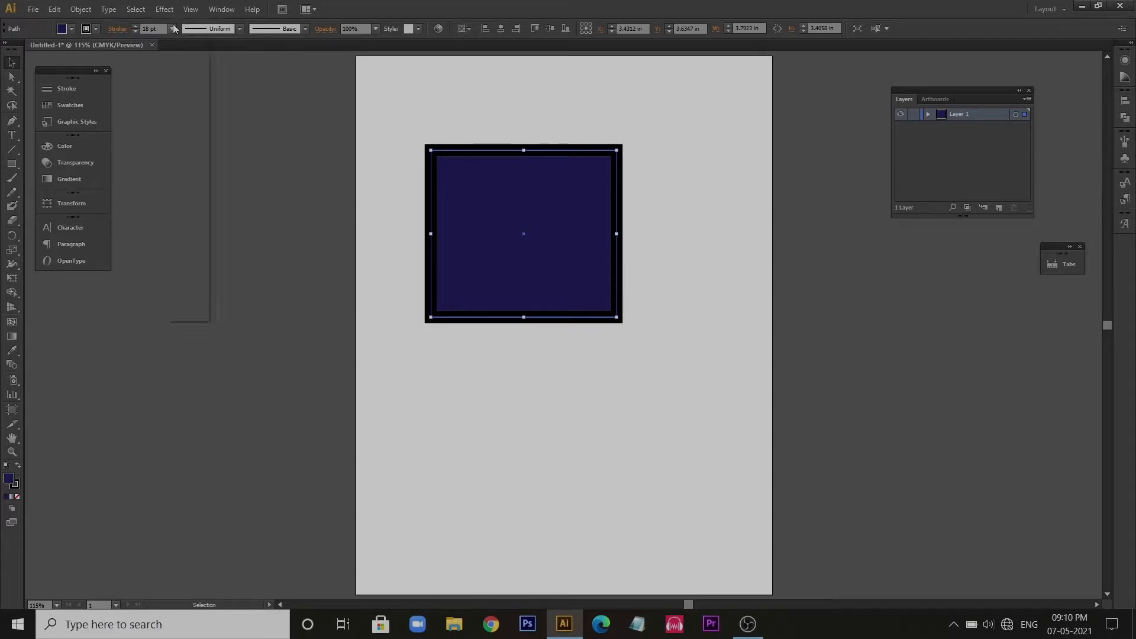
pyautogui.click(190, 80)
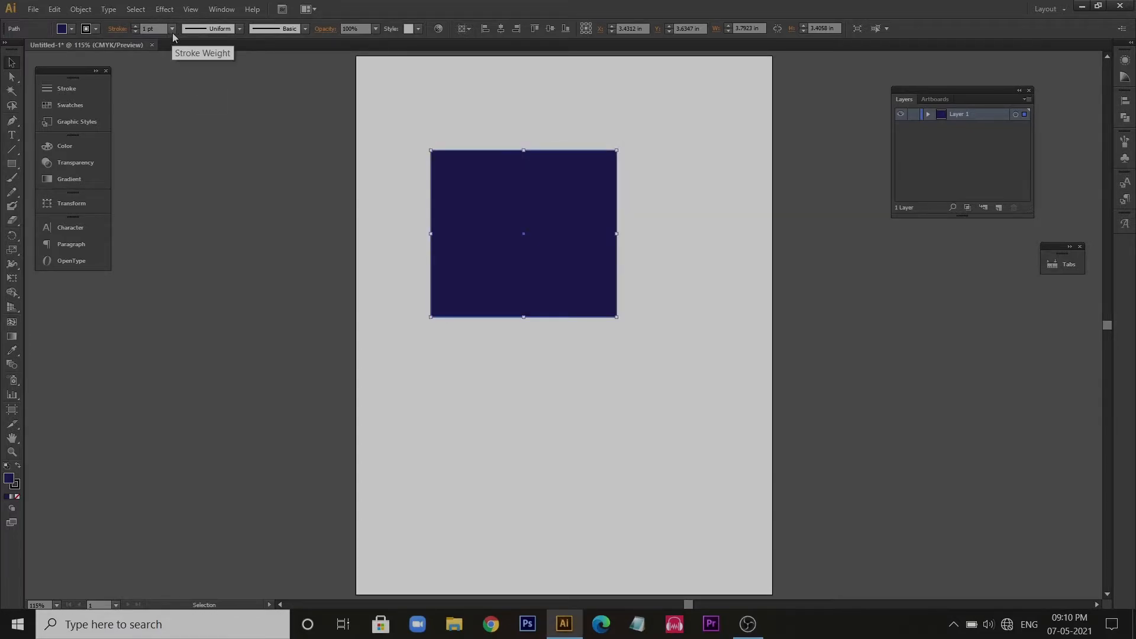
pyautogui.click(172, 33)
pyautogui.click(173, 32)
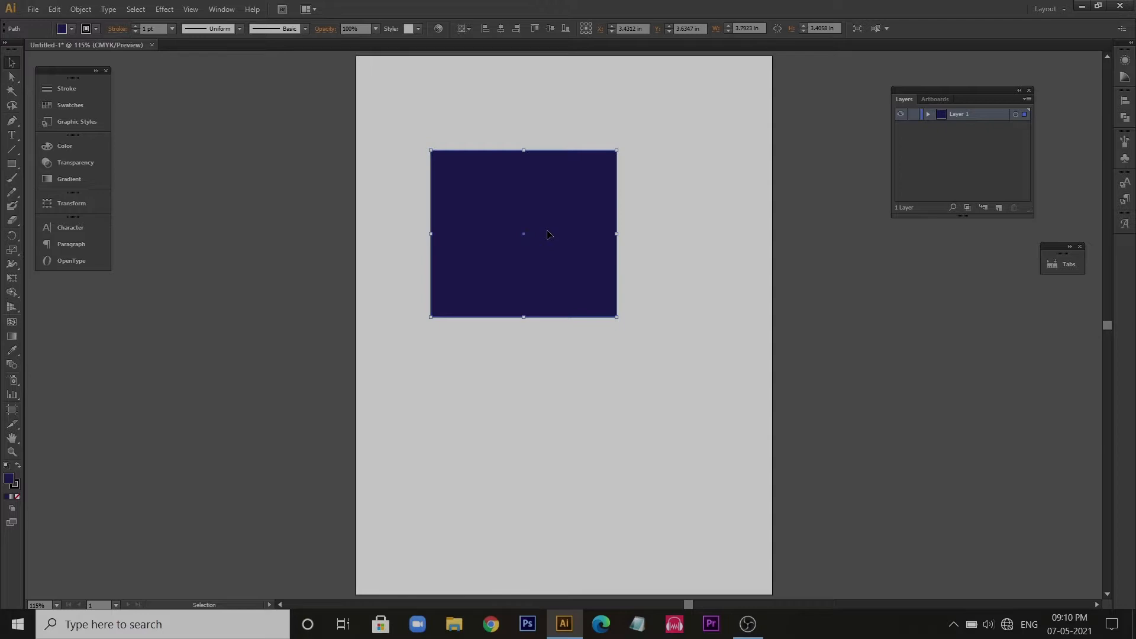
# - Reposition the rectangle on the artboard and resize it to about 3.79 by 3.57 in
pyautogui.moveTo(491, 173); pyautogui.dragTo(448, 288)
pyautogui.moveTo(448, 288); pyautogui.dragTo(528, 173)
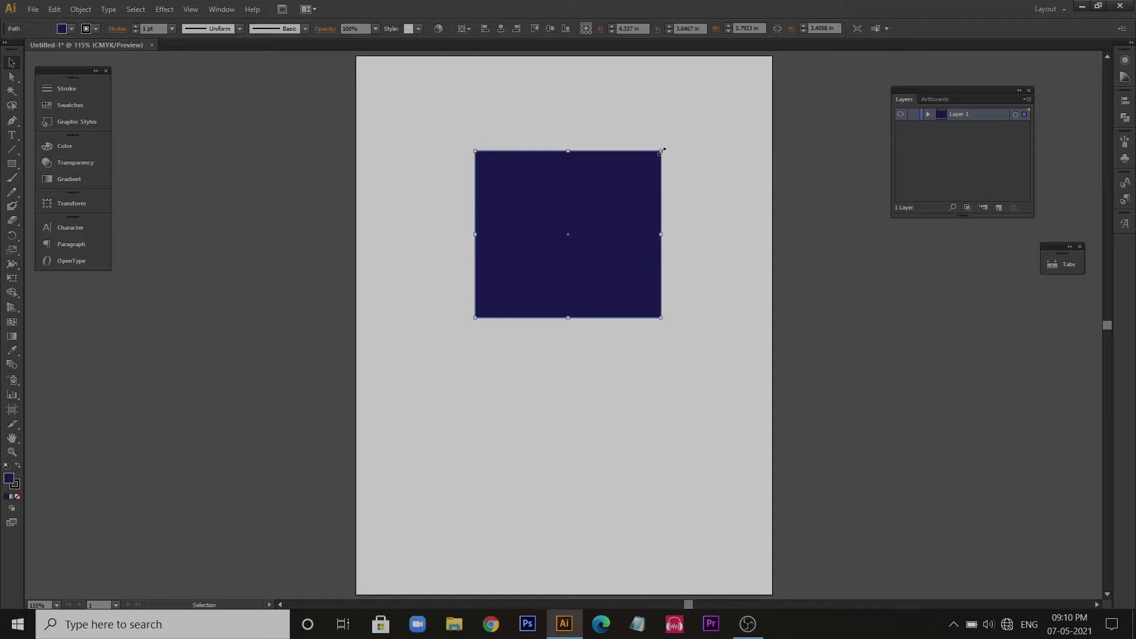
pyautogui.moveTo(663, 152)
pyautogui.mouseDown()
pyautogui.moveTo(613, 176)
pyautogui.moveTo(646, 157)
pyautogui.moveTo(680, 233)
pyautogui.moveTo(634, 136)
pyautogui.moveTo(663, 184)
pyautogui.moveTo(660, 154)
pyautogui.mouseUp()
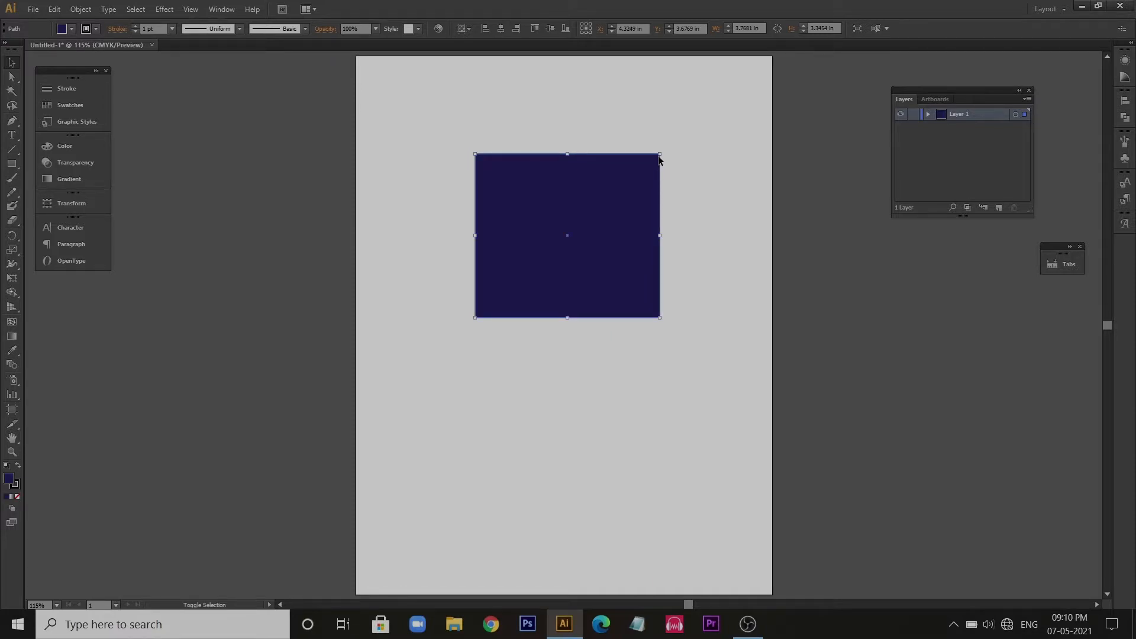
pyautogui.moveTo(662, 153)
pyautogui.mouseDown()
pyautogui.moveTo(594, 189)
pyautogui.moveTo(672, 122)
pyautogui.moveTo(591, 178)
pyautogui.moveTo(669, 122)
pyautogui.moveTo(648, 143)
pyautogui.mouseUp()
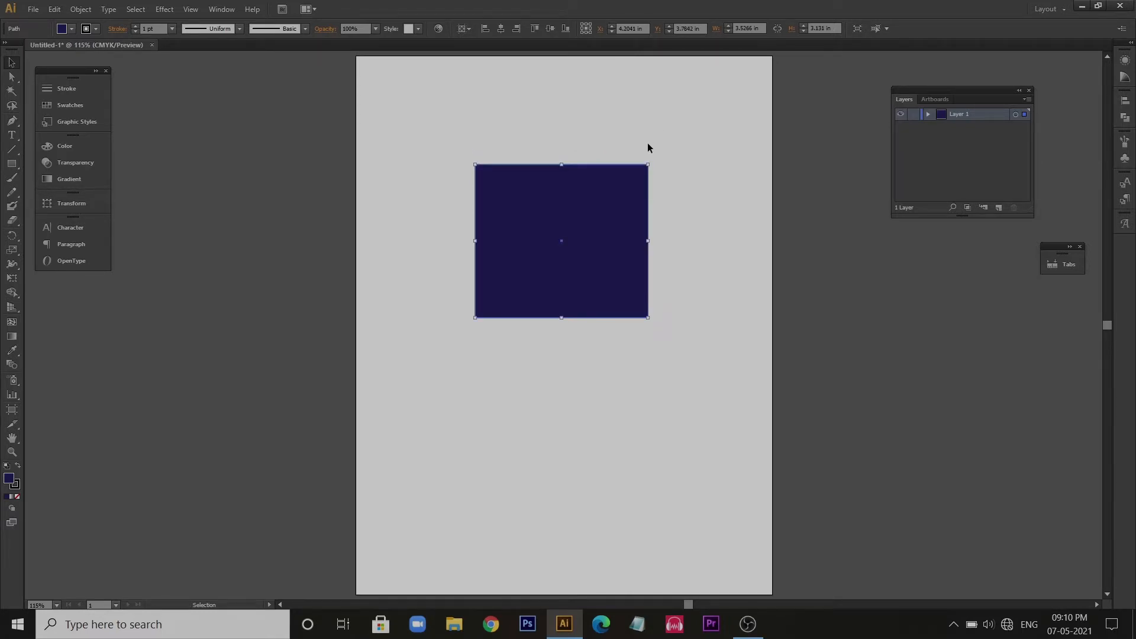
pyautogui.moveTo(650, 241)
pyautogui.mouseDown()
pyautogui.moveTo(776, 245)
pyautogui.moveTo(636, 246)
pyautogui.moveTo(655, 246)
pyautogui.mouseUp()
pyautogui.moveTo(561, 319)
pyautogui.mouseDown()
pyautogui.moveTo(554, 363)
pyautogui.moveTo(558, 320)
pyautogui.moveTo(561, 330)
pyautogui.mouseUp()
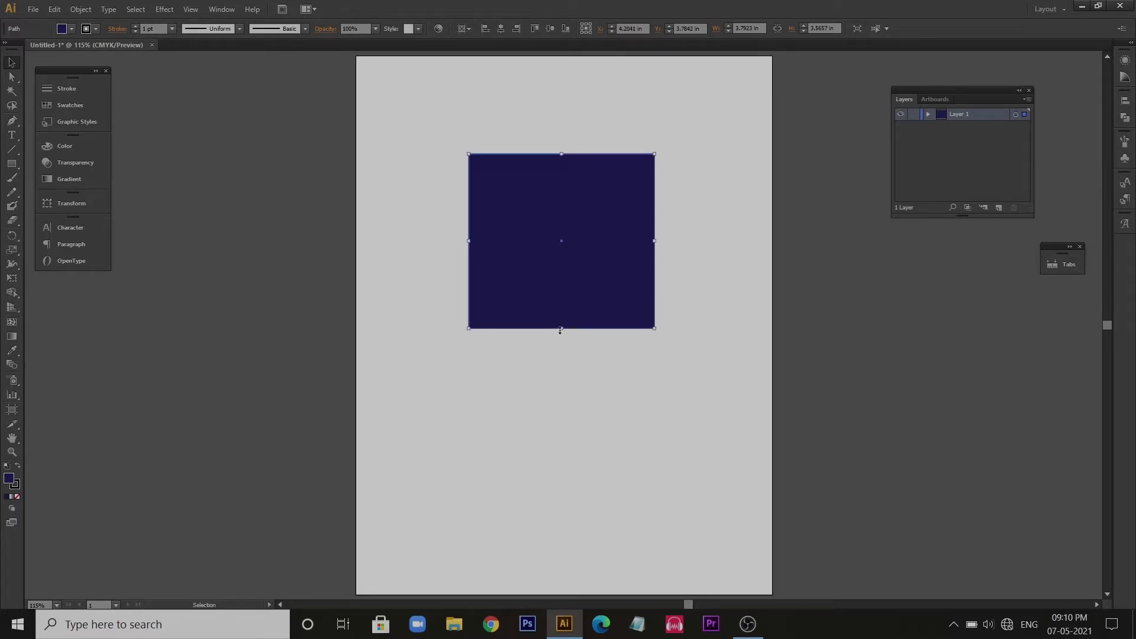
# - Delete the rectangle and draw two five-pointed stars side by side near the artboard's top, the second about 2.57 by 2.62 in
pyautogui.press('Delete')
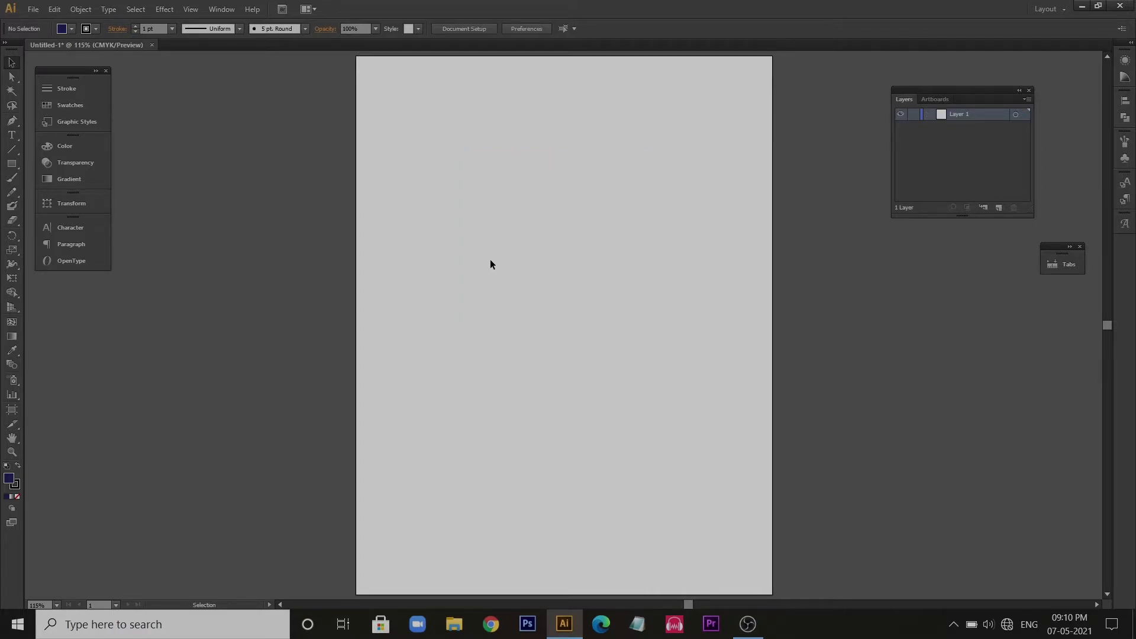
pyautogui.click(13, 165)
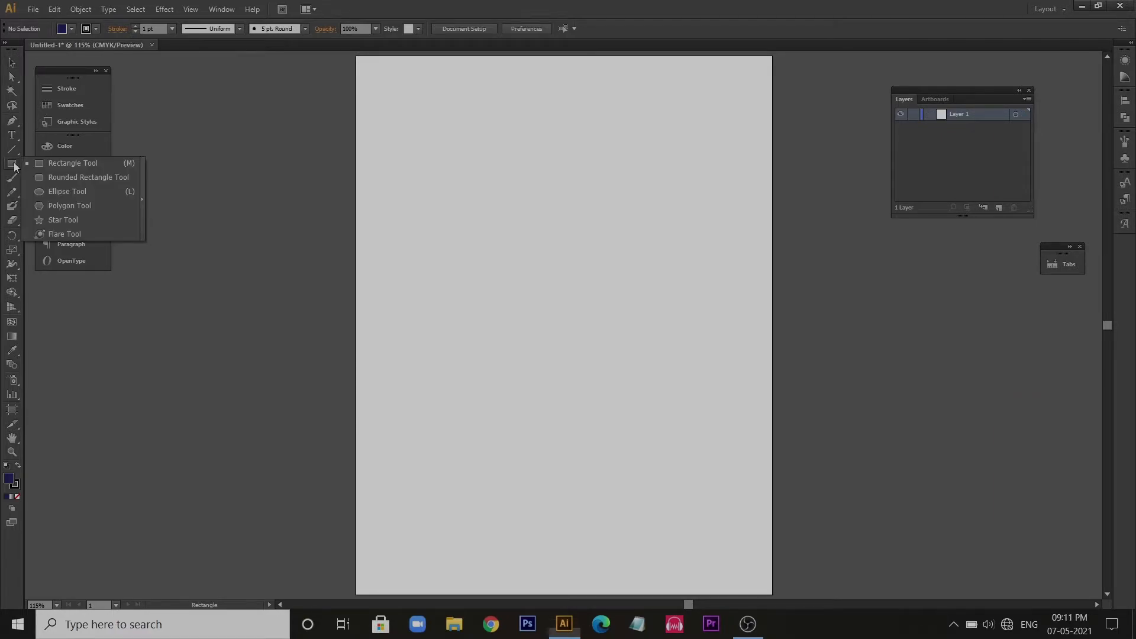
pyautogui.click(63, 223)
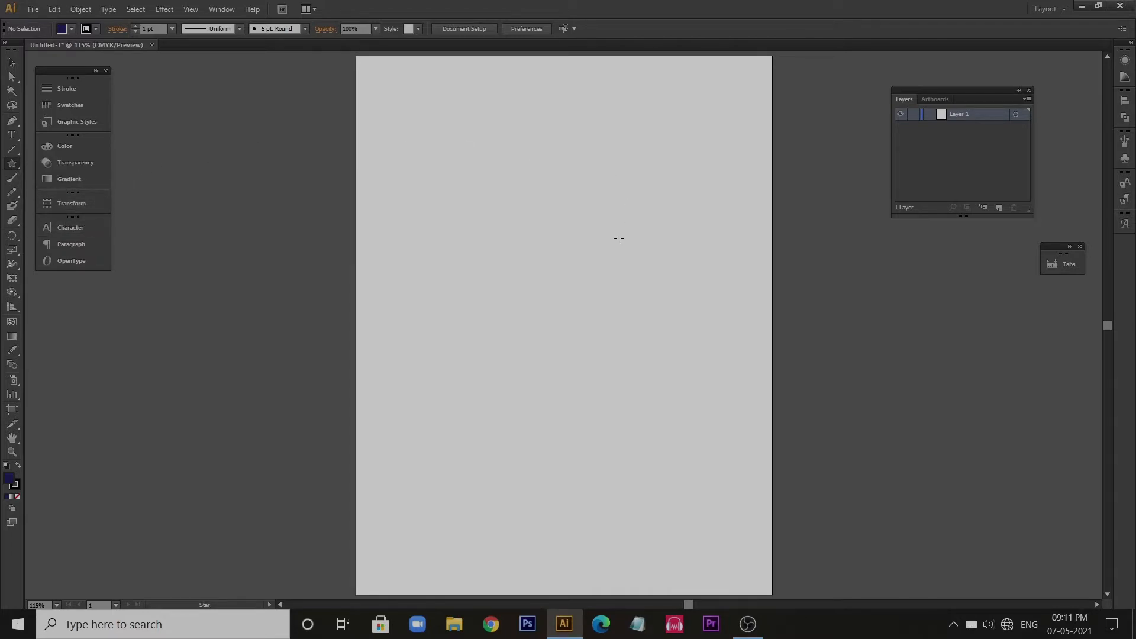
pyautogui.moveTo(458, 140)
pyautogui.mouseDown()
pyautogui.moveTo(519, 218)
pyautogui.moveTo(492, 180)
pyautogui.mouseUp()
pyautogui.moveTo(608, 140); pyautogui.dragTo(661, 187)
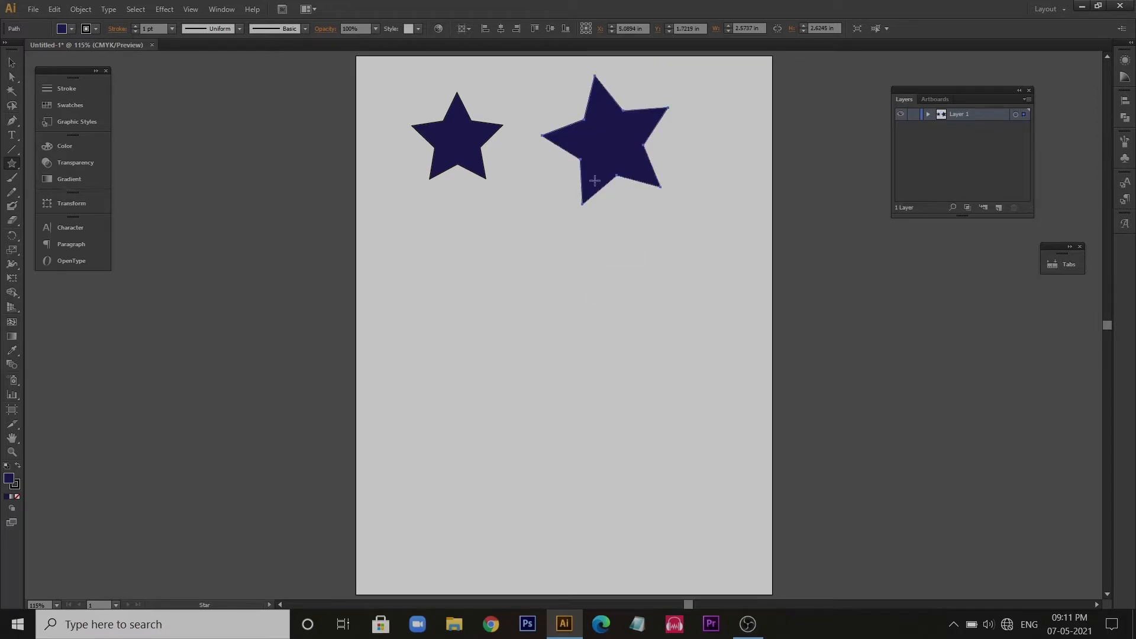
# - Create a 7-point star with radii 1.3861 in and 0.693 in, and draw another about 3.08 by 3 in beside it
pyautogui.click(535, 335)
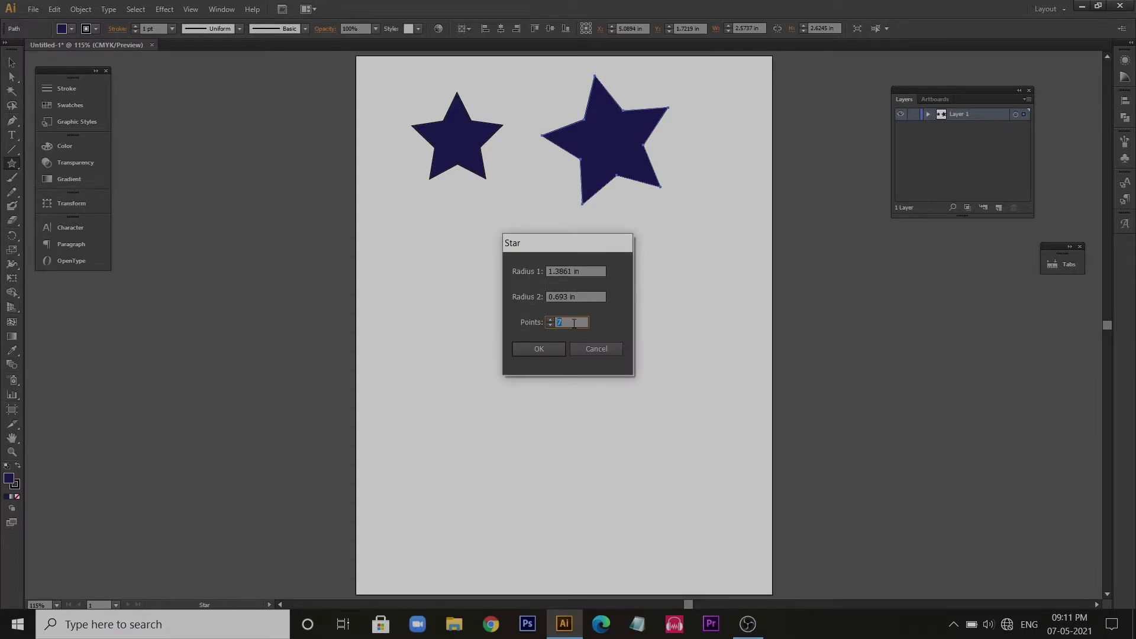
pyautogui.press('Return')
pyautogui.moveTo(443, 256); pyautogui.dragTo(502, 307)
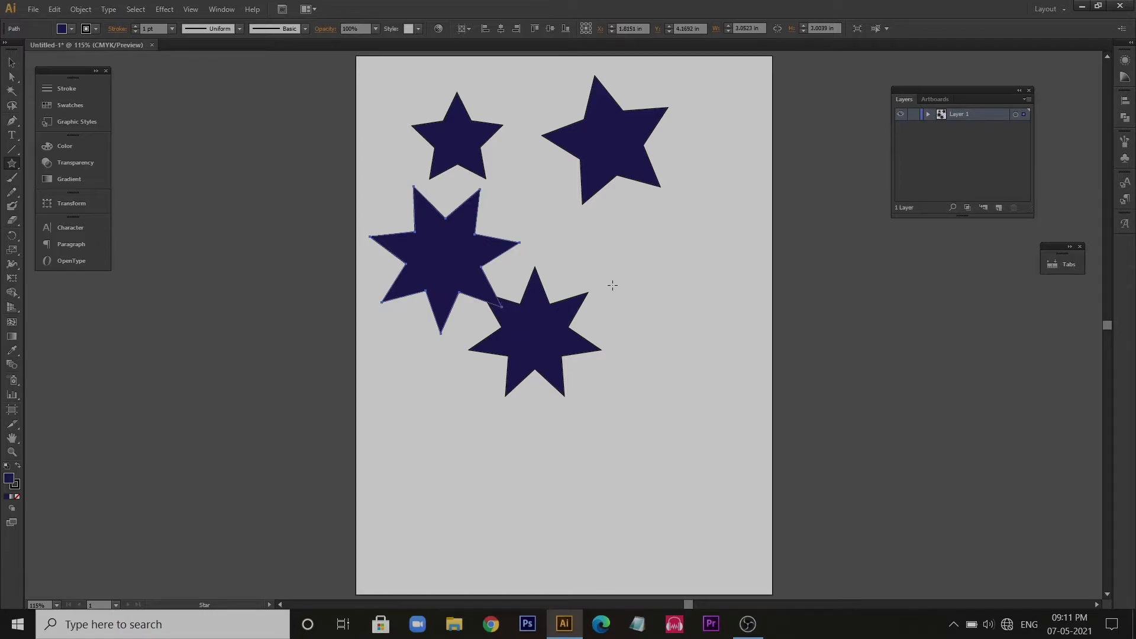
# - Create a triangle with the Star tool using 3 points and radii of 1.5667 in and 0.7834 in
pyautogui.click(635, 285)
pyautogui.doubleClick(565, 321)
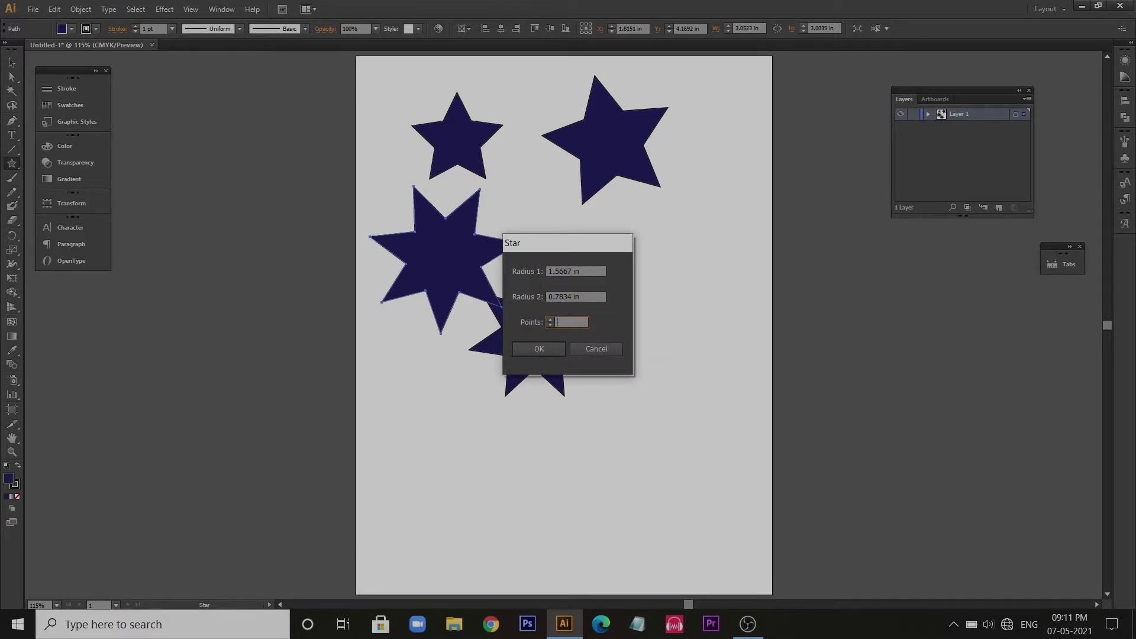
pyautogui.press('Return')
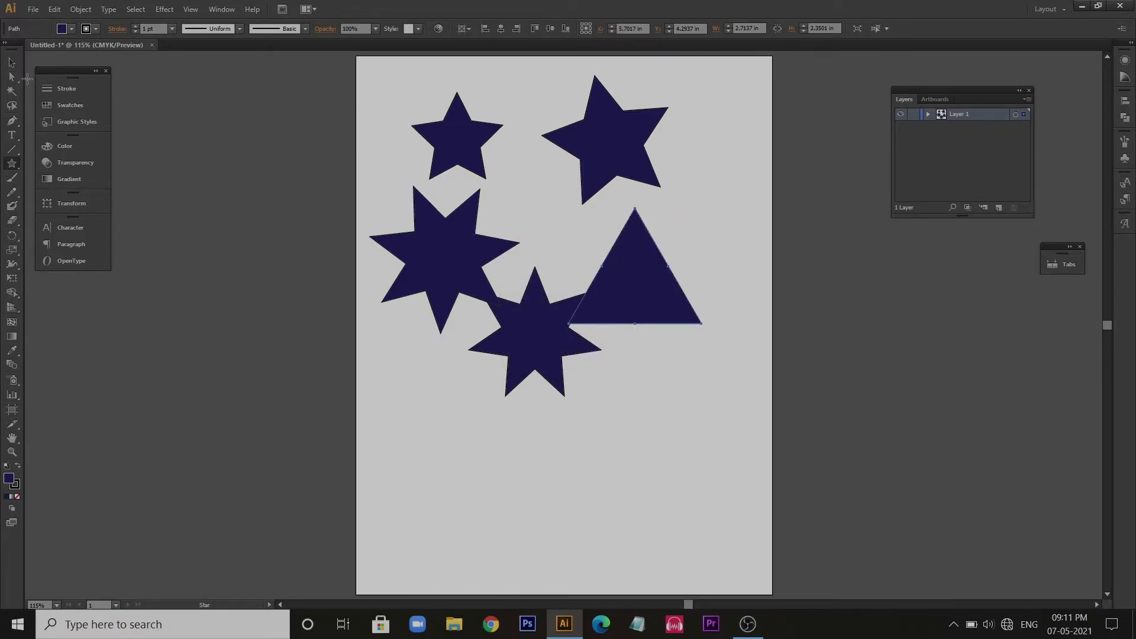
# - Delete all four stars from the artboard, keeping only the triangle
pyautogui.click(15, 64)
pyautogui.moveTo(271, 83); pyautogui.dragTo(530, 408)
pyautogui.press('Delete')
pyautogui.click(612, 185)
pyautogui.press('Delete')
# - Move the triangle toward the artboard's centre and scale it up proportionally to about 4.53 by 3.92 in
pyautogui.moveTo(634, 272); pyautogui.dragTo(573, 269)
pyautogui.moveTo(640, 207); pyautogui.dragTo(683, 159)
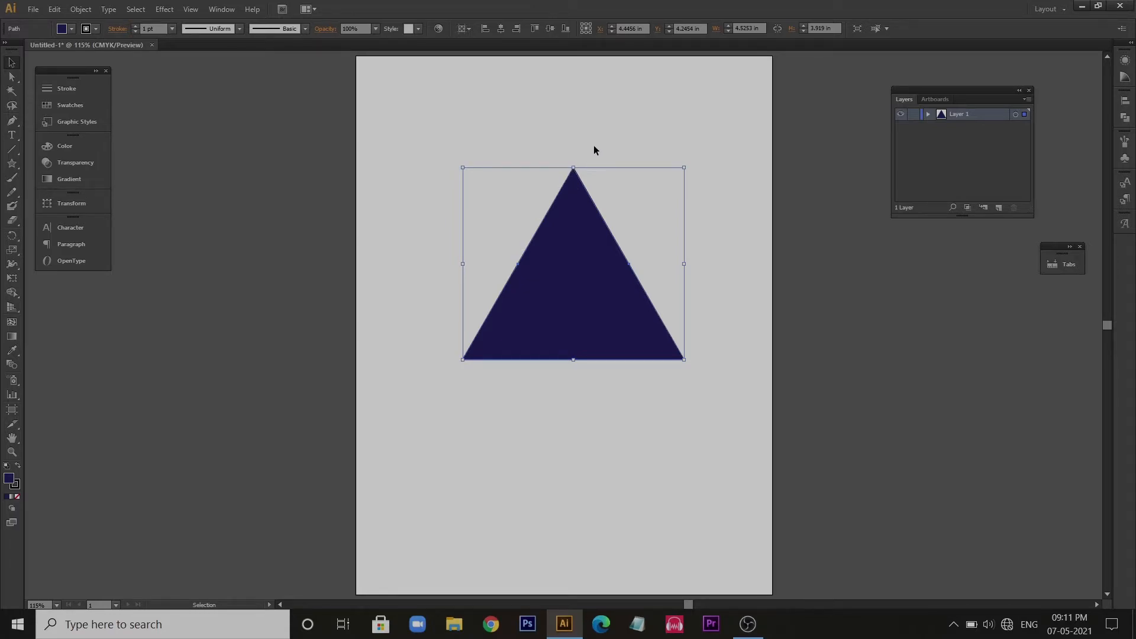
# - Reshape the triangle by moving individual anchor points, raising the apex so the shape is about 4.06 in tall
pyautogui.click(12, 77)
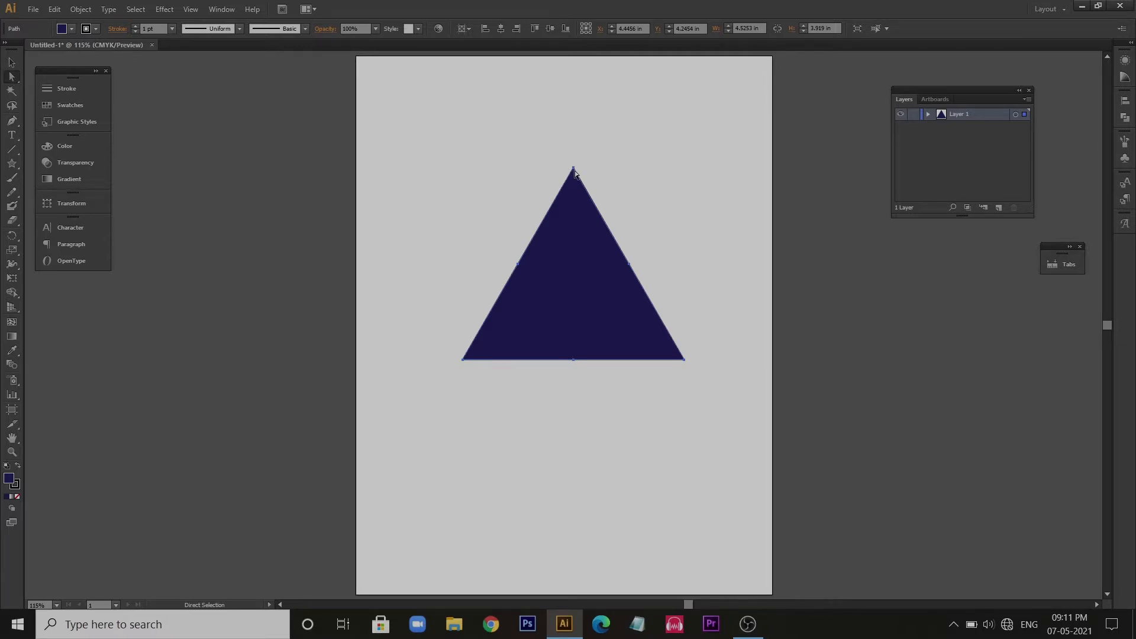
pyautogui.click(578, 145)
pyautogui.moveTo(553, 145)
pyautogui.mouseDown()
pyautogui.moveTo(593, 185)
pyautogui.moveTo(568, 146)
pyautogui.moveTo(515, 152)
pyautogui.moveTo(550, 134)
pyautogui.moveTo(552, 195)
pyautogui.moveTo(578, 152)
pyautogui.moveTo(574, 305)
pyautogui.moveTo(563, 147)
pyautogui.moveTo(584, 150)
pyautogui.moveTo(566, 146)
pyautogui.mouseUp()
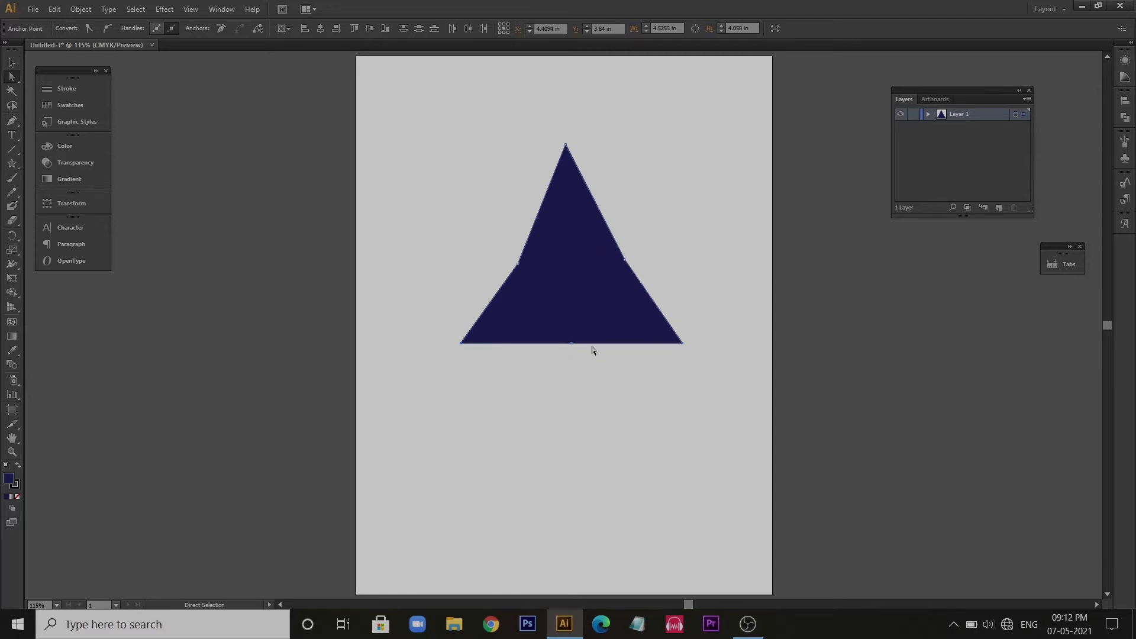
# - Add an anchor point on the upper left edge of the triangle, between the apex and the side's middle point
pyautogui.click(12, 121)
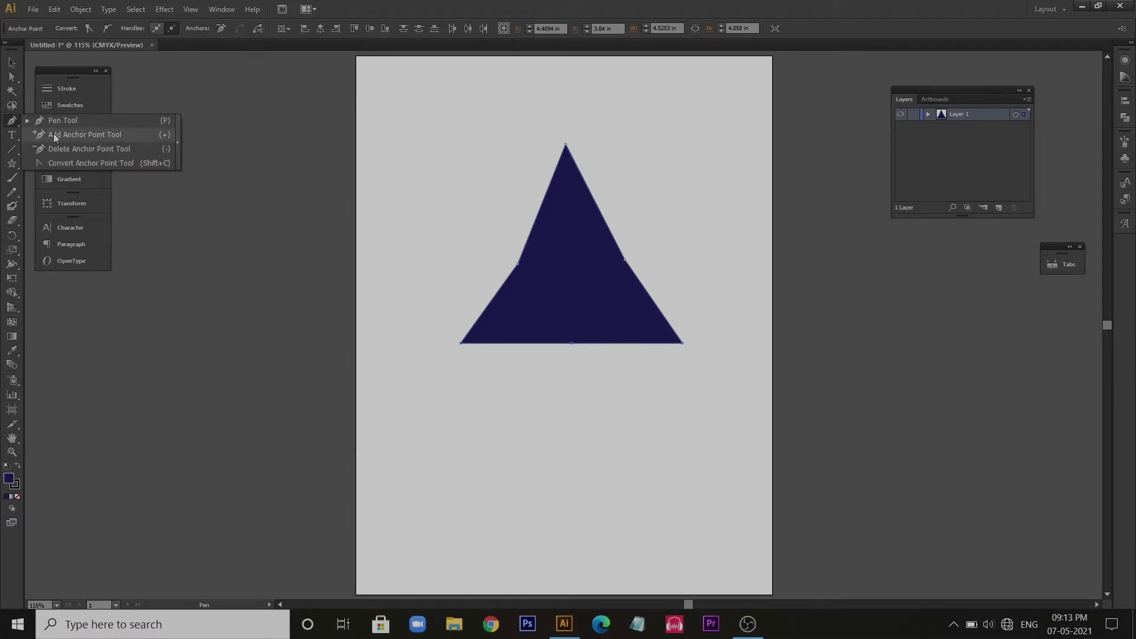
pyautogui.click(55, 137)
pyautogui.click(538, 213)
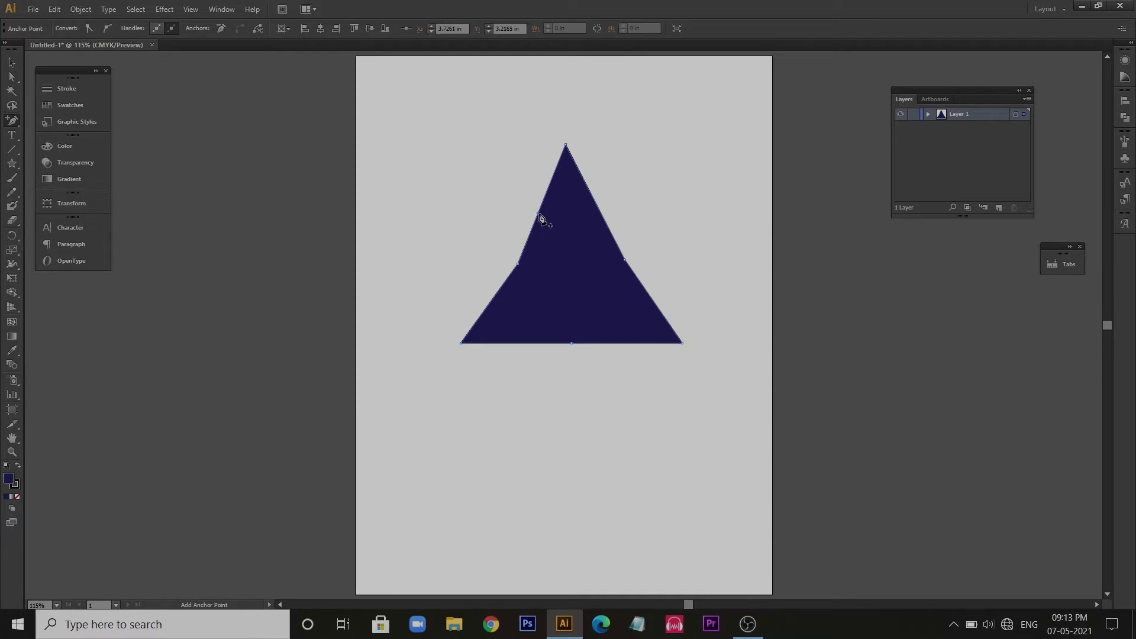
# - Delete the extra anchor point from the triangle's upper left edge
pyautogui.press('-')
pyautogui.press('+')
pyautogui.press('-')
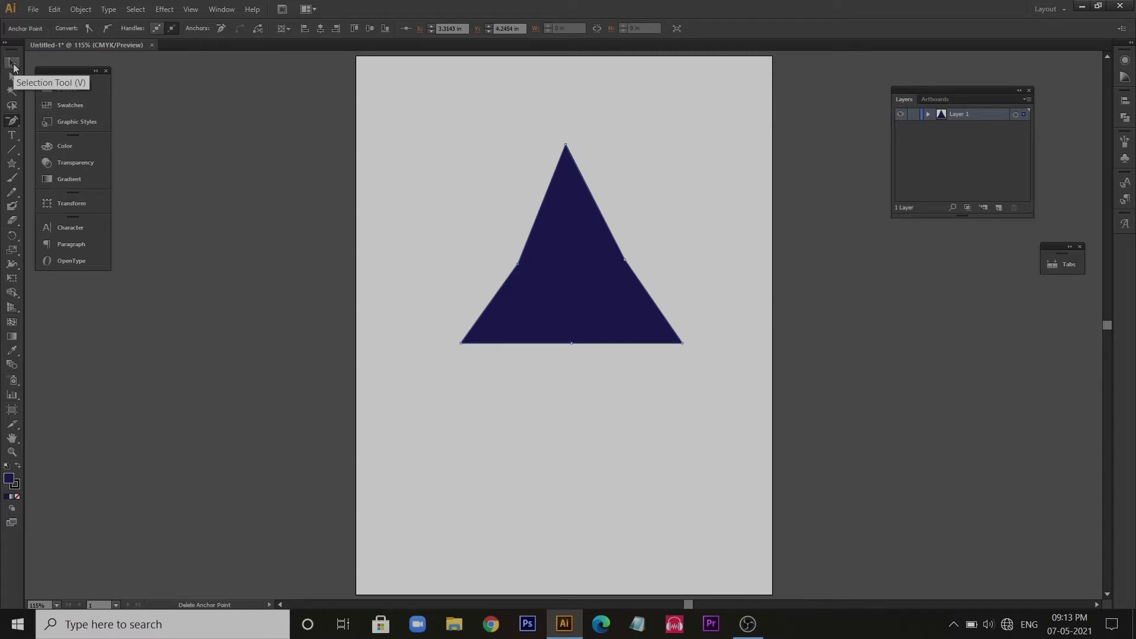
pyautogui.click(13, 68)
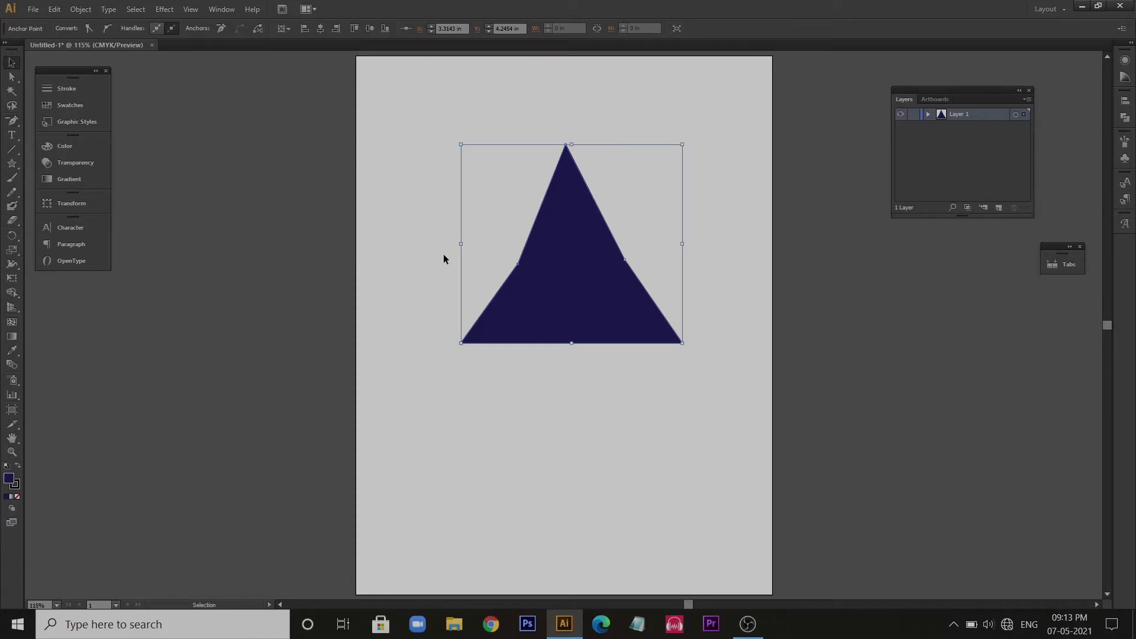
# - Undo the anchor point edits on the triangle's left side, and delete the whole triangle
pyautogui.hotkey('ctrl', 'z')
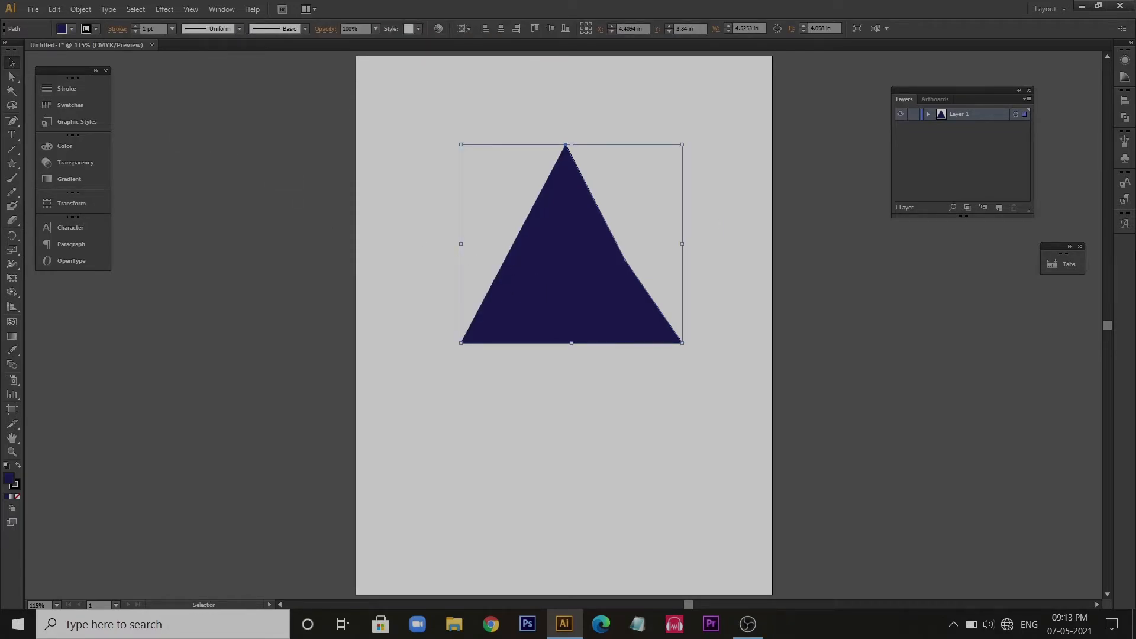
pyautogui.click(852, 330)
pyautogui.click(573, 300)
pyautogui.press('Delete')
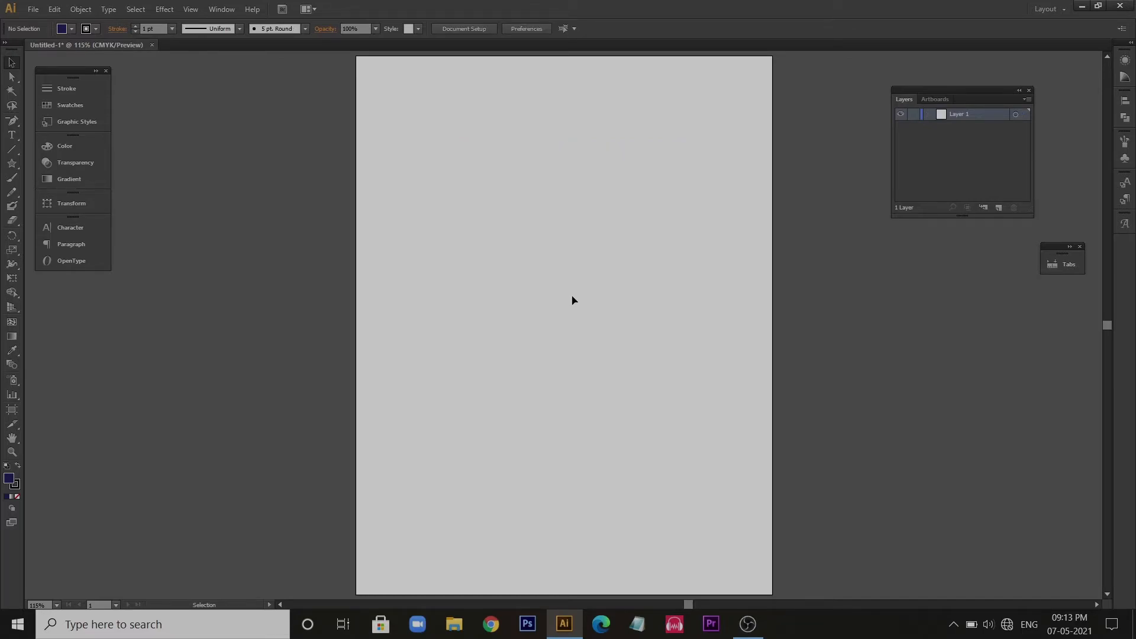
# - Draw a nearly horizontal straight line about 3.9 in long with the Pen tool in the artboard's upper half
pyautogui.press('p')
pyautogui.click(444, 233)
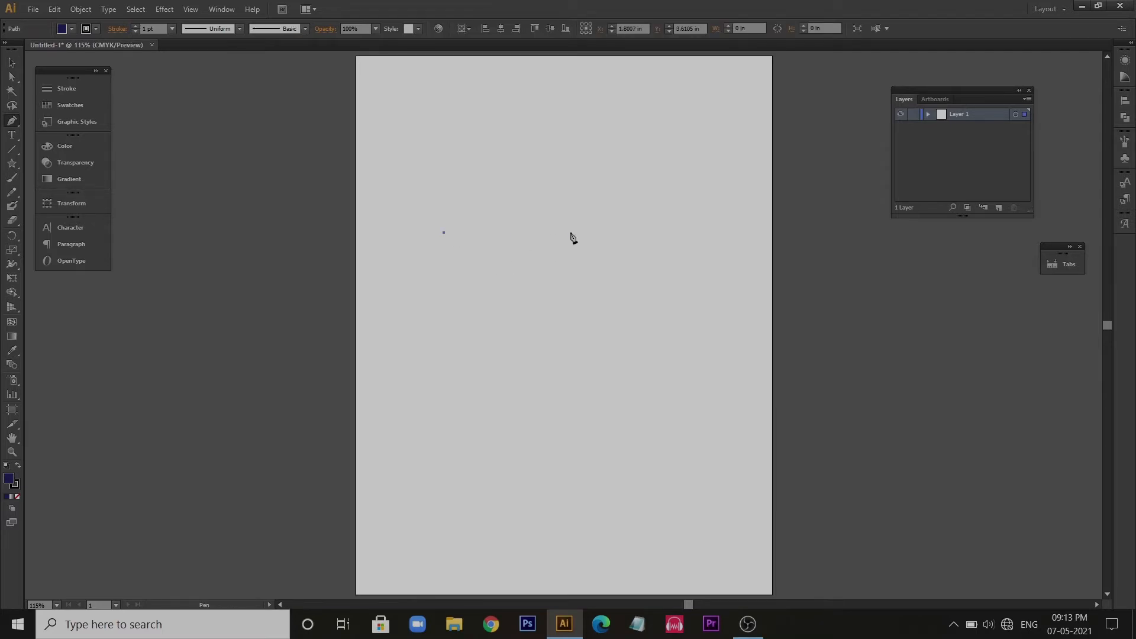
pyautogui.click(636, 231)
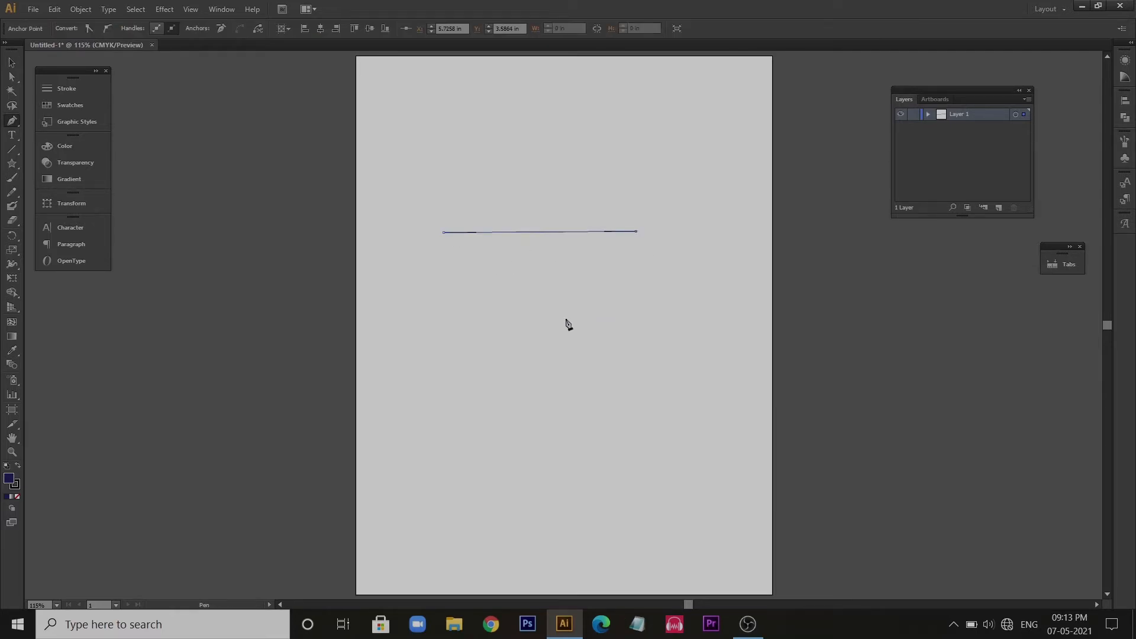
pyautogui.press('v')
pyautogui.click(584, 318)
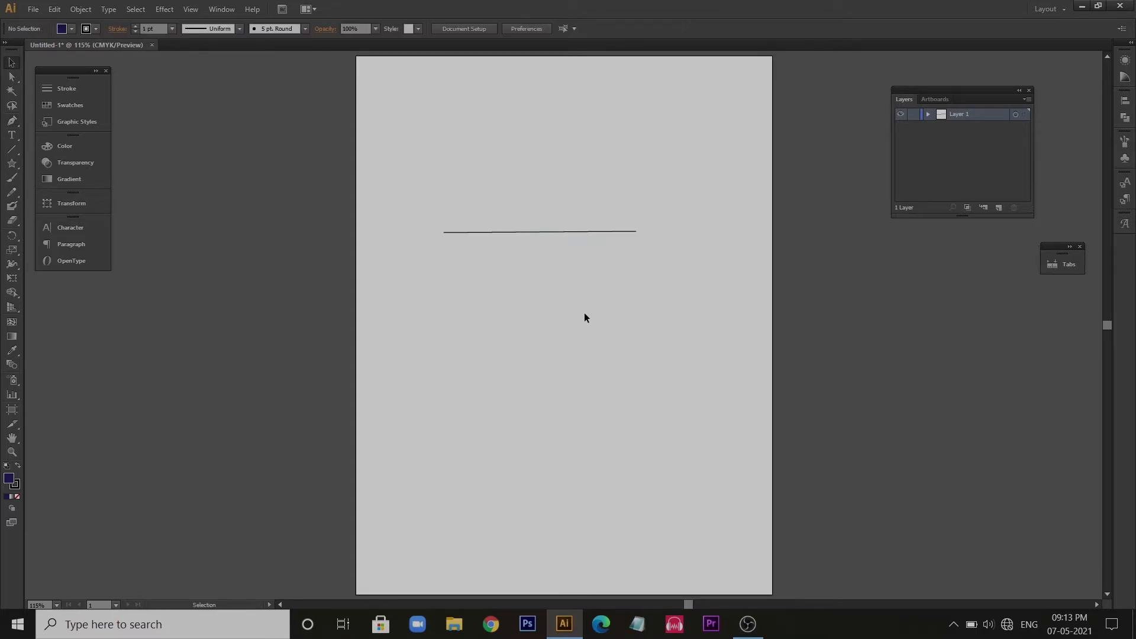
# - Draw a curved Pen path below the line, pulling long direction handles out of its right end point
pyautogui.press('p')
pyautogui.click(444, 311)
pyautogui.click(645, 314)
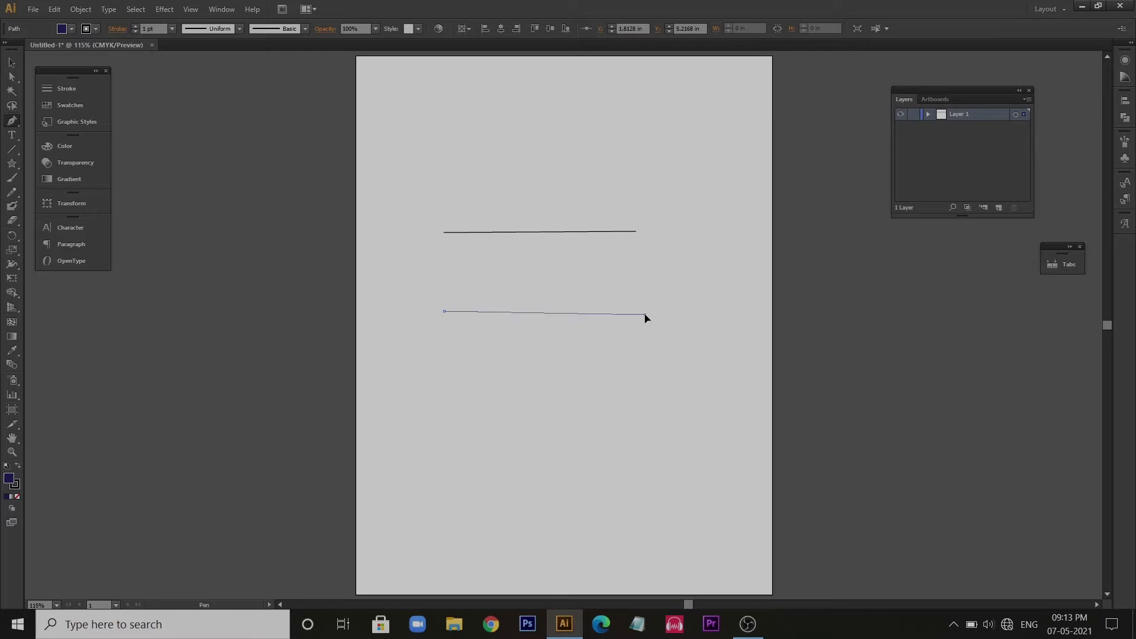
pyautogui.moveTo(647, 318); pyautogui.dragTo(681, 409)
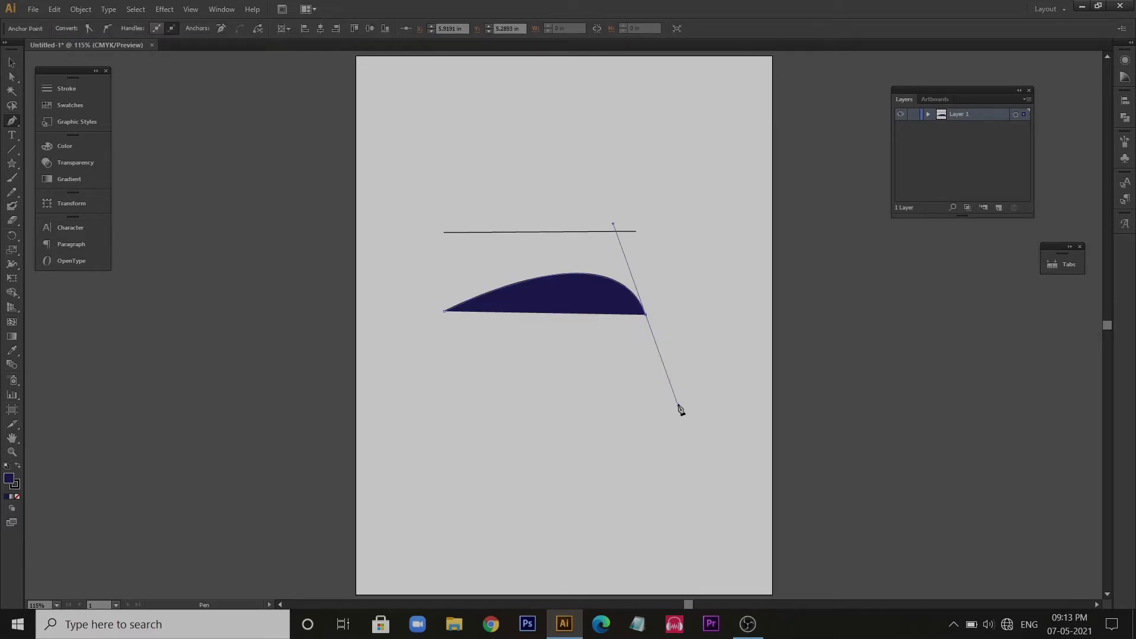
# - Remove the end point's outgoing handle and adjust the remaining one, forming an even arch about 4.11 by 0.96 in
pyautogui.click(646, 317)
pyautogui.moveTo(613, 225); pyautogui.dragTo(545, 214)
pyautogui.press('v')
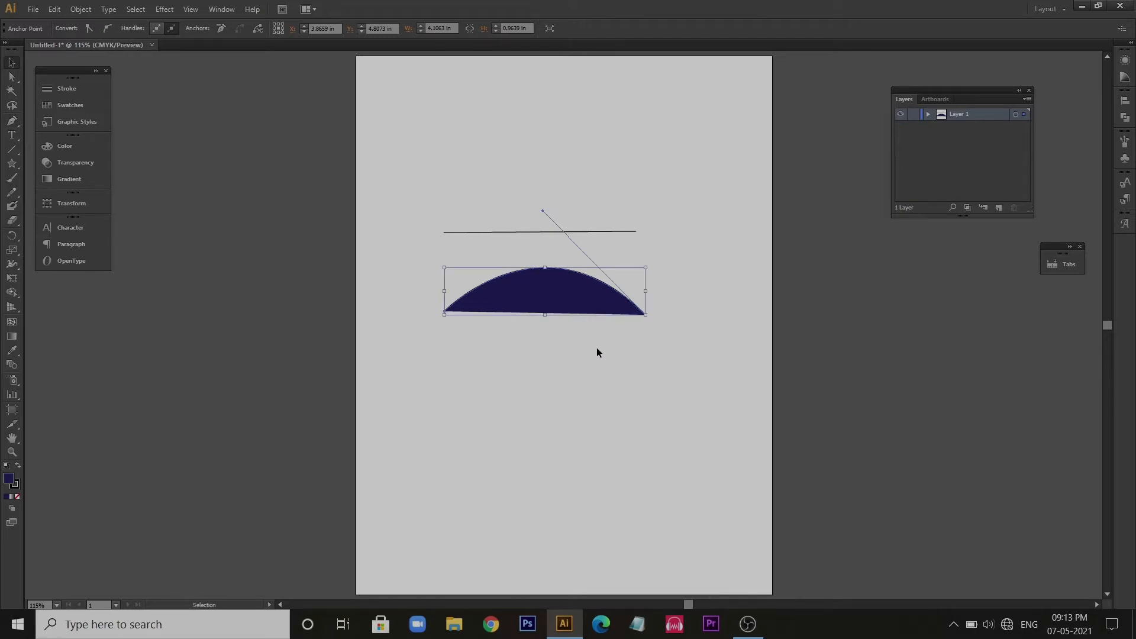
pyautogui.click(596, 348)
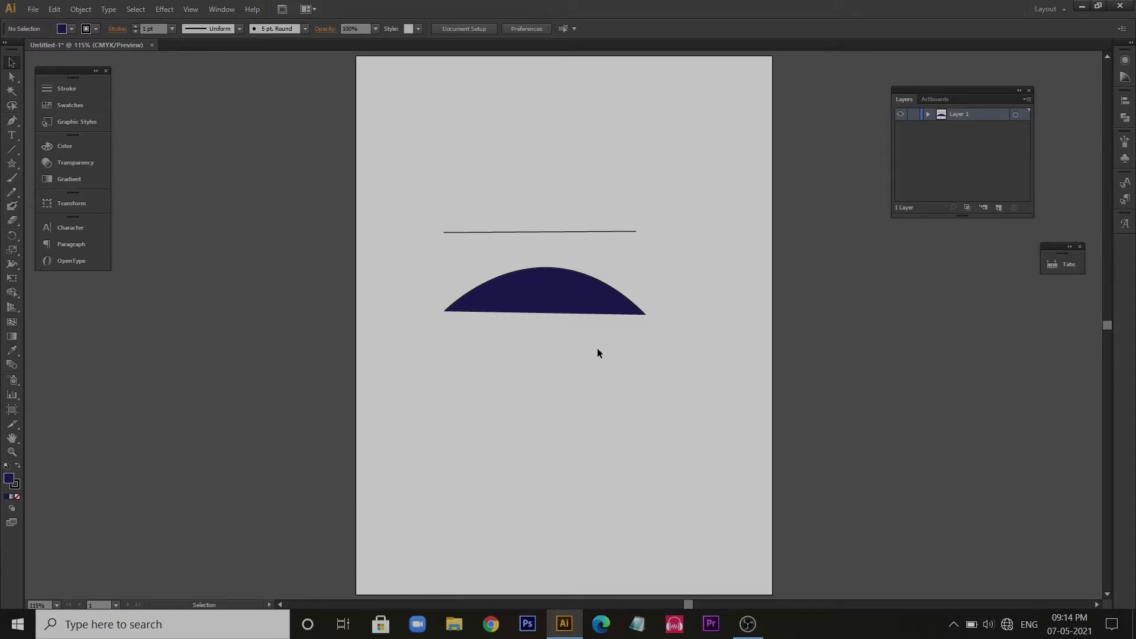
# - Clear the line and arch from the artboard and add a two-line text reading "Graphic Design" and "design"
pyautogui.moveTo(445, 184); pyautogui.dragTo(681, 393)
pyautogui.press('Delete')
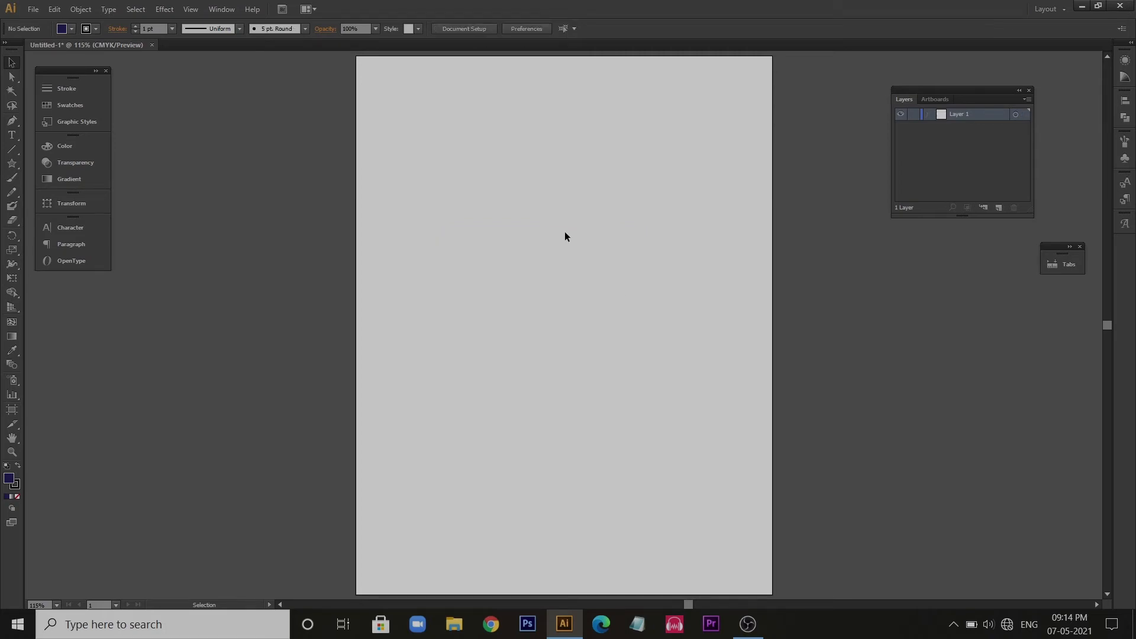
pyautogui.press('t')
pyautogui.click(518, 240)
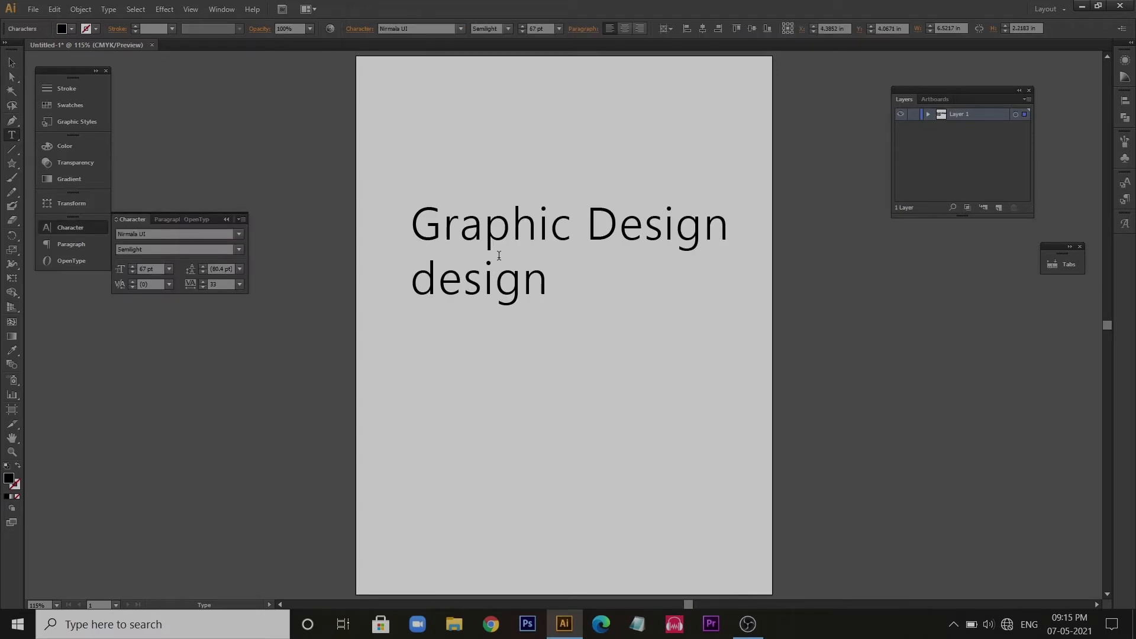
# - Set the leading of the entire two-line text to 99 pt
pyautogui.hotkey('ctrl', 'a')
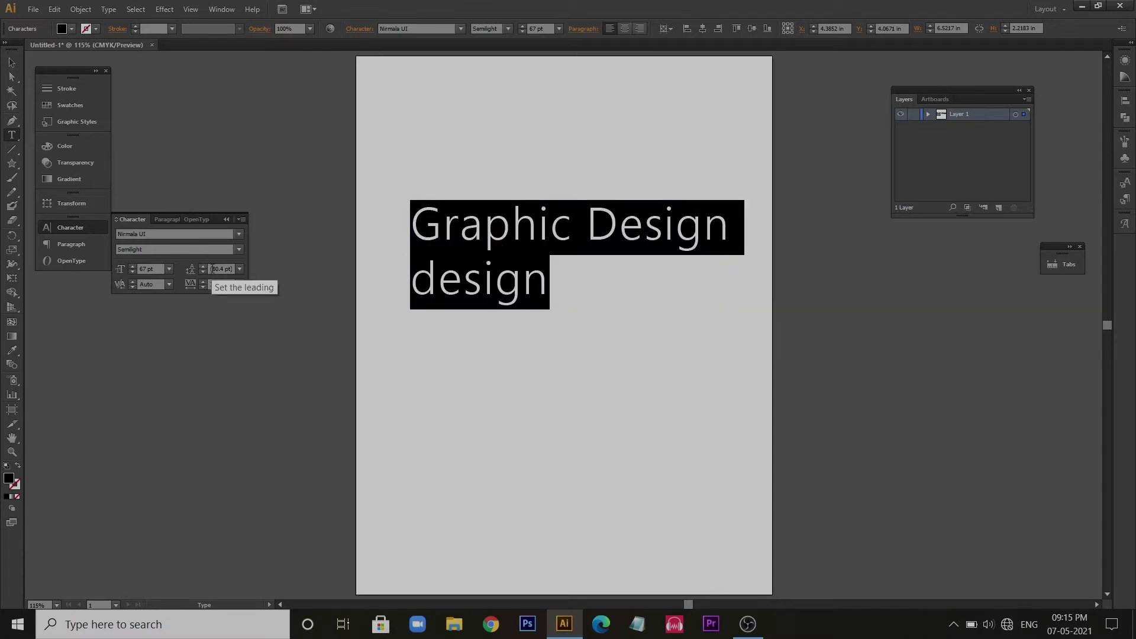
pyautogui.click(211, 269)
pyautogui.write('85')
pyautogui.press('Return')
pyautogui.scroll(20, 226, 269)
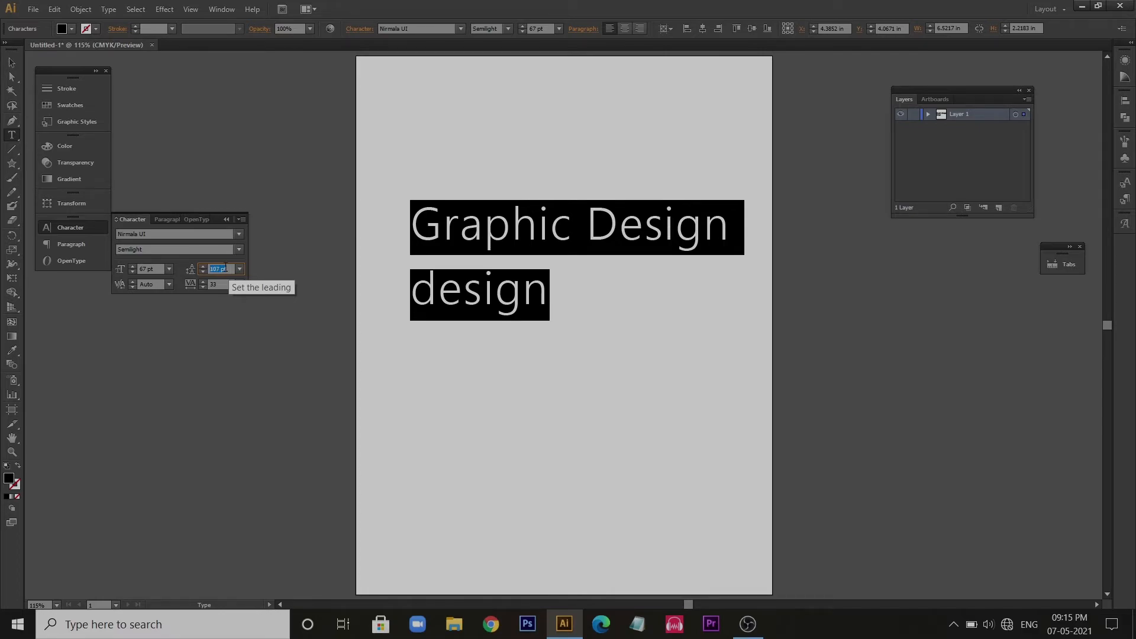
pyautogui.scroll(-20, 226, 267)
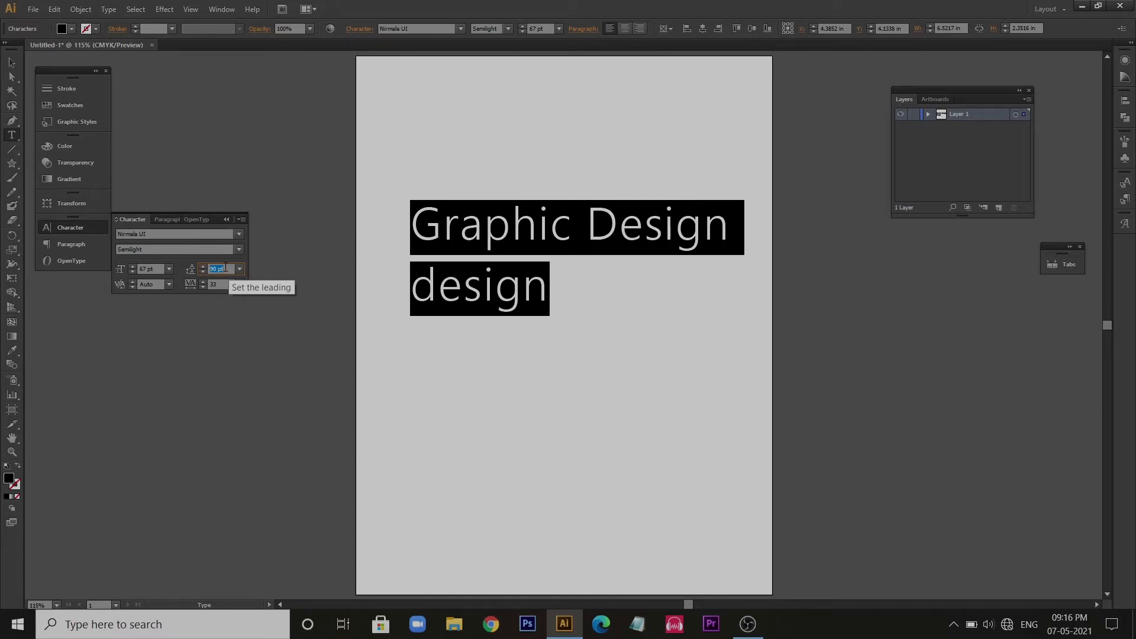
pyautogui.scroll(2, 225, 267)
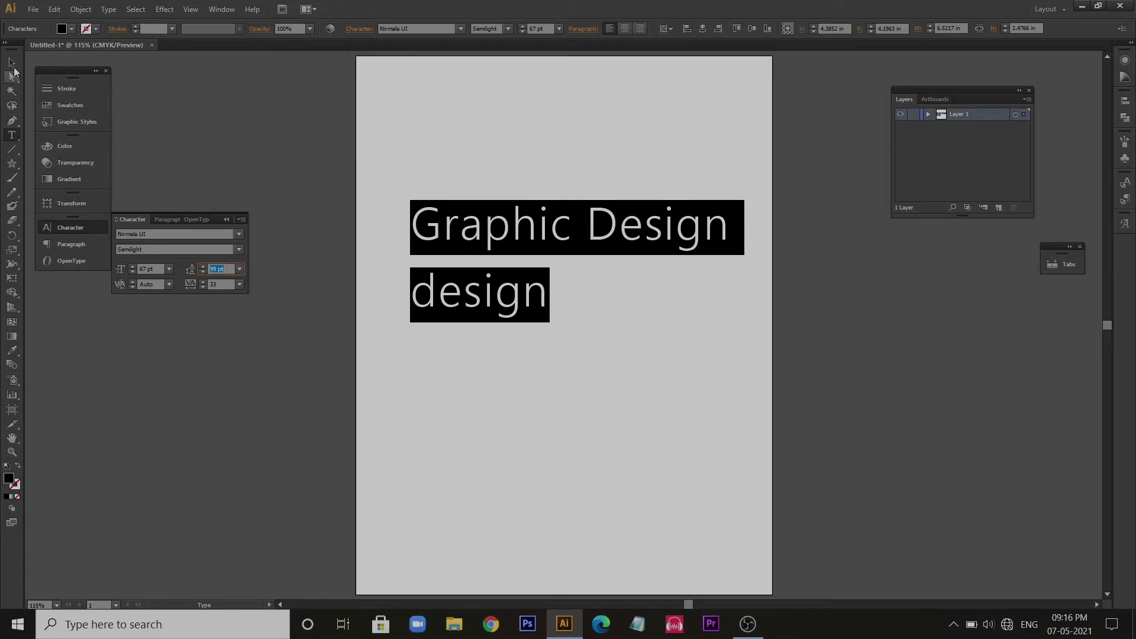
# - Change the text object's fill to a crimson red, around BA0035, in the Color Picker
pyautogui.click(13, 68)
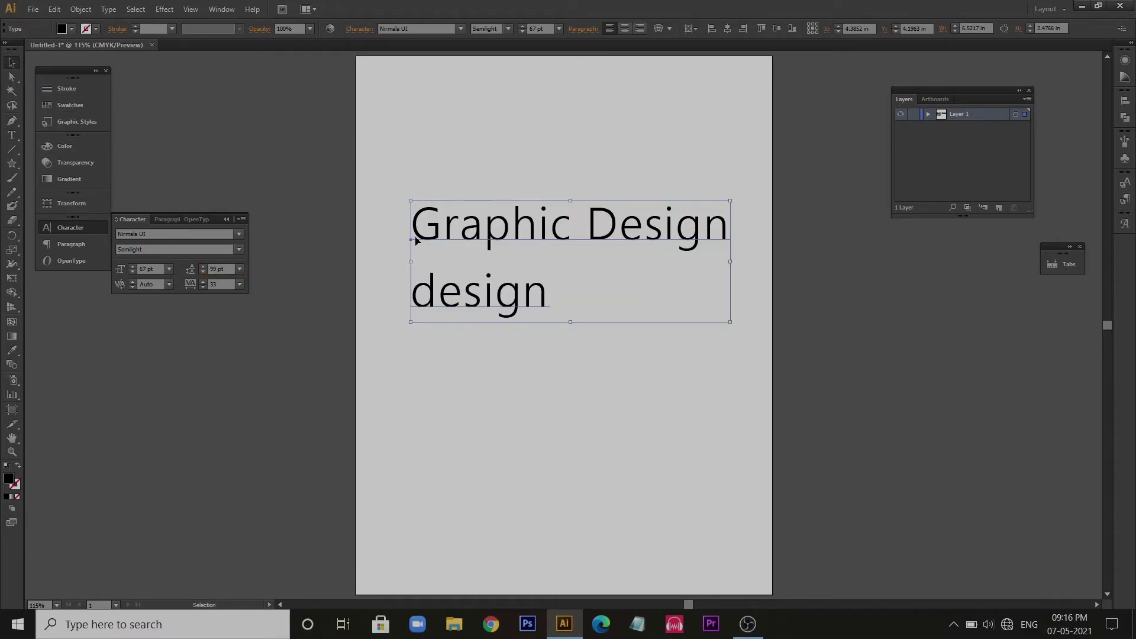
pyautogui.doubleClick(8, 482)
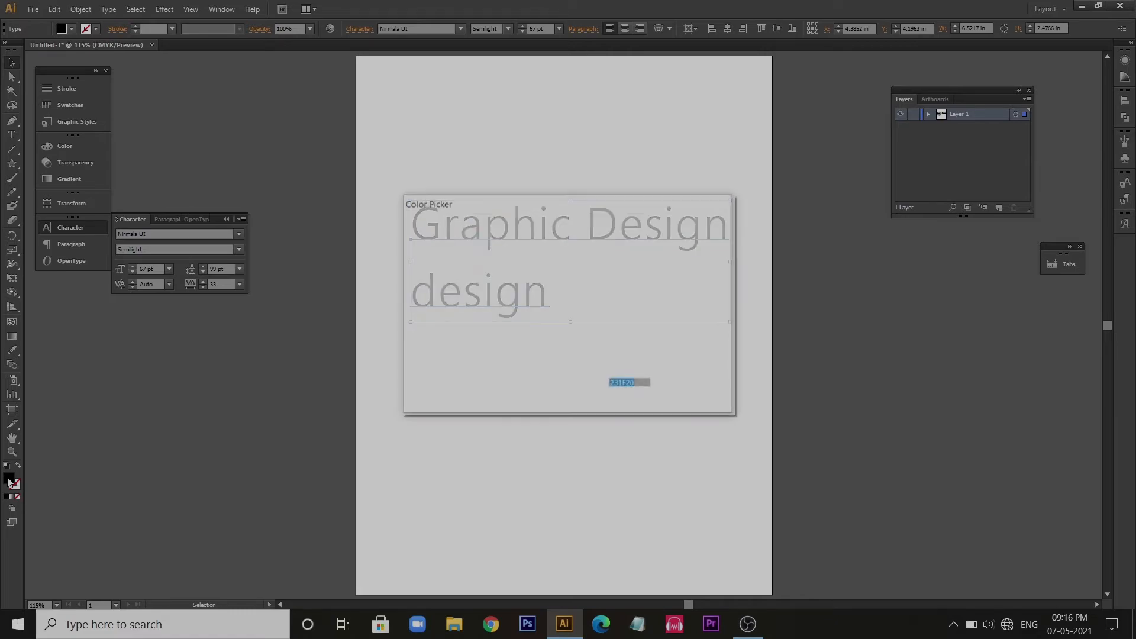
pyautogui.click(554, 271)
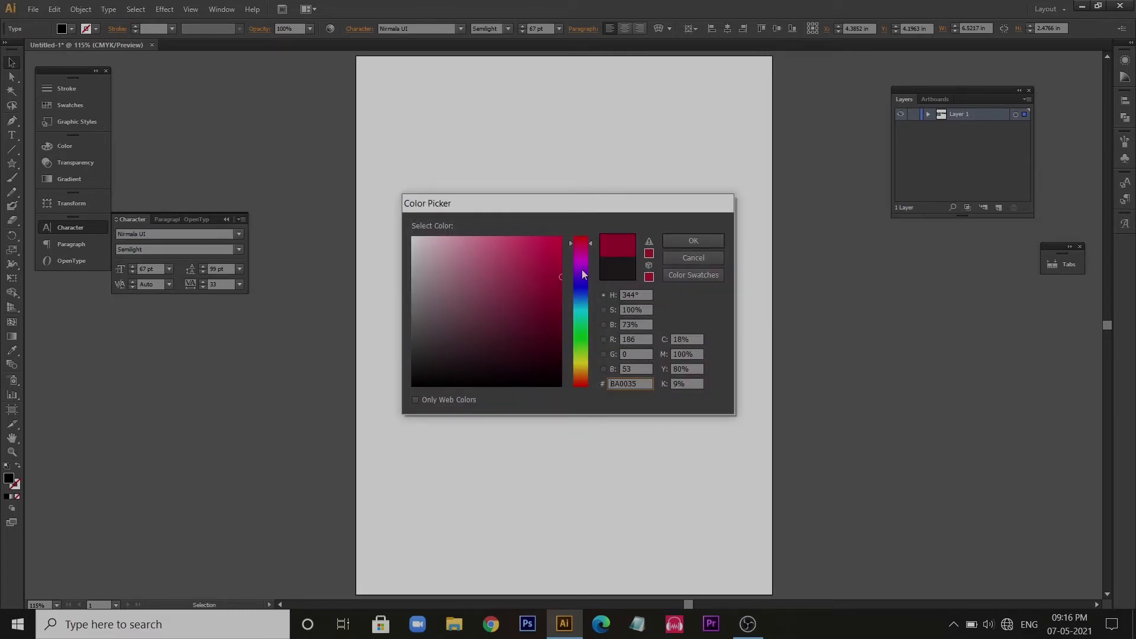
pyautogui.click(693, 241)
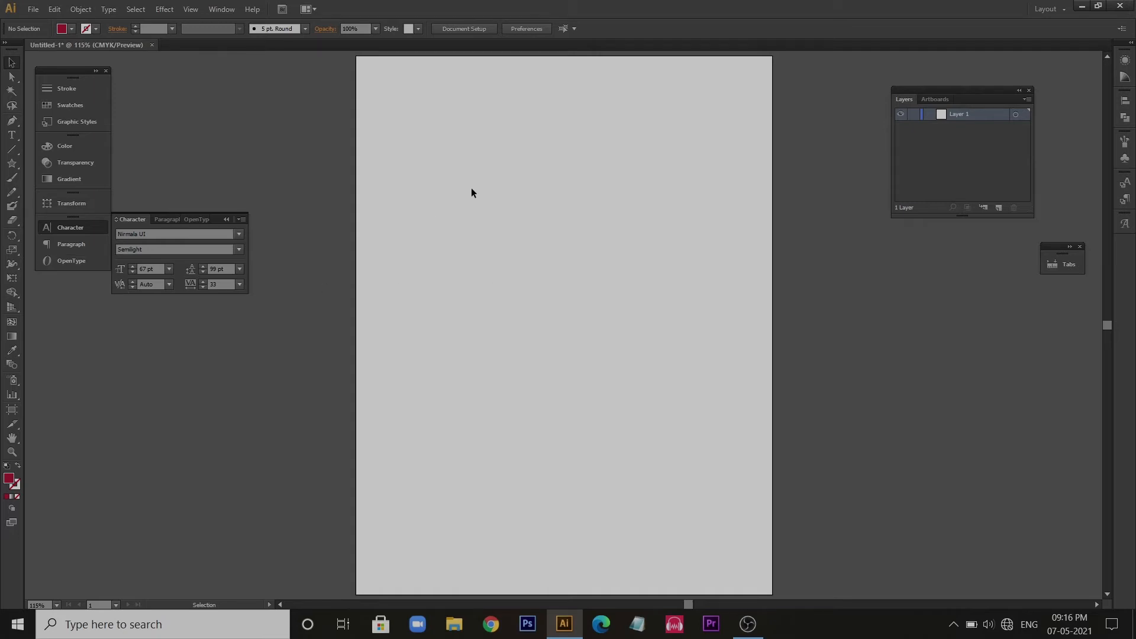
# - Paint several freehand red strokes across the empty artboard with the Paintbrush, varying the stroke thickness from thin to very thick
pyautogui.press('b')
pyautogui.moveTo(493, 158)
pyautogui.mouseDown()
pyautogui.moveTo(444, 170)
pyautogui.moveTo(470, 273)
pyautogui.mouseUp()
pyautogui.moveTo(550, 159)
pyautogui.mouseDown()
pyautogui.moveTo(553, 141)
pyautogui.moveTo(508, 227)
pyautogui.moveTo(561, 252)
pyautogui.mouseUp()
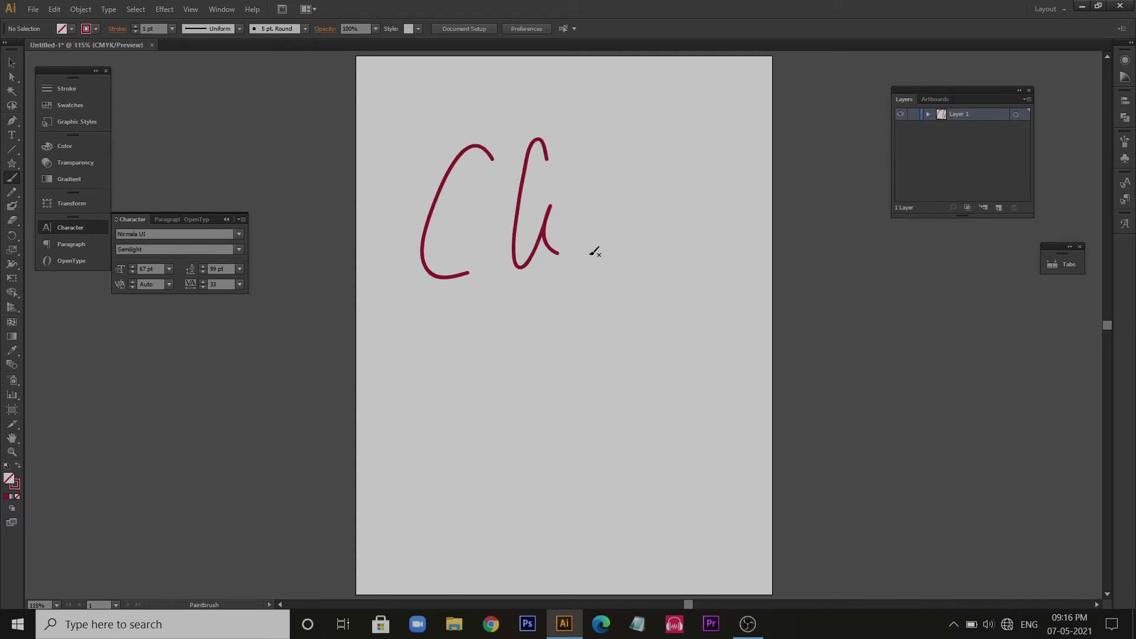
pyautogui.moveTo(577, 185); pyautogui.dragTo(651, 174)
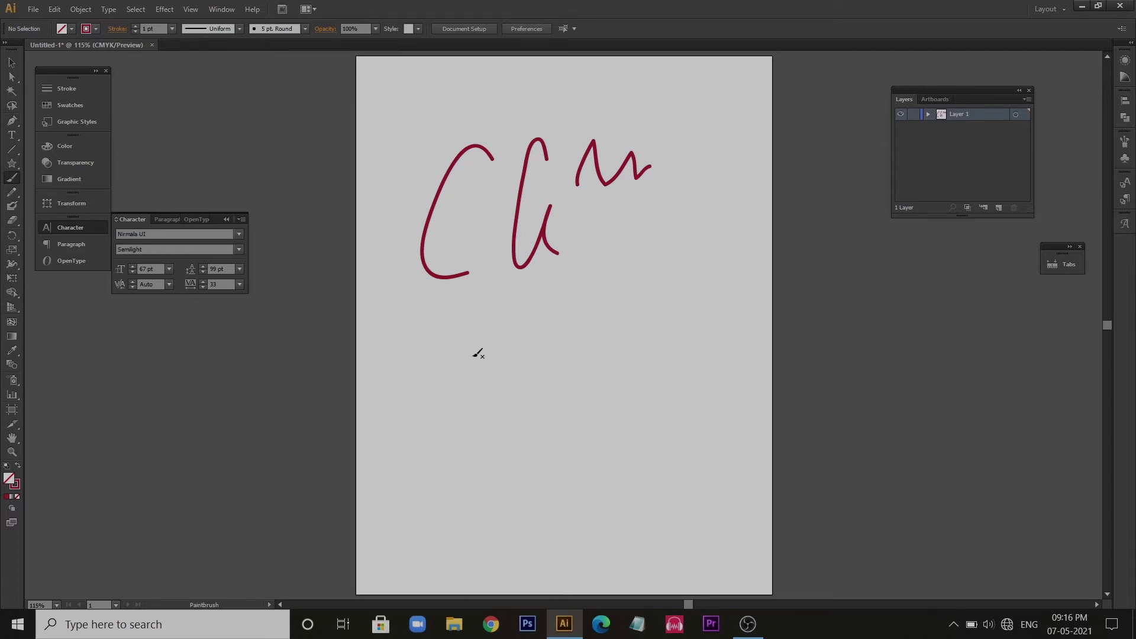
pyautogui.moveTo(473, 356)
pyautogui.mouseDown()
pyautogui.moveTo(485, 437)
pyautogui.moveTo(491, 422)
pyautogui.moveTo(622, 388)
pyautogui.moveTo(615, 407)
pyautogui.mouseUp()
pyautogui.moveTo(680, 317); pyautogui.dragTo(710, 393)
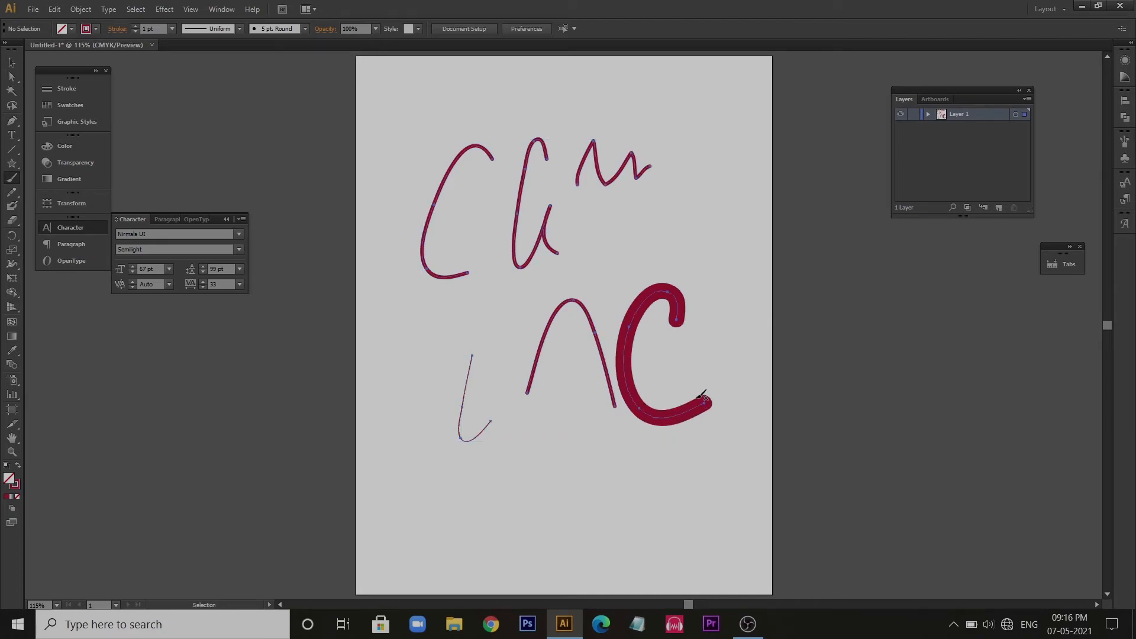
# - Delete all the brush strokes from the artboard
pyautogui.hotkey('ctrl', 'a')
pyautogui.press('Delete')
pyautogui.press('v')
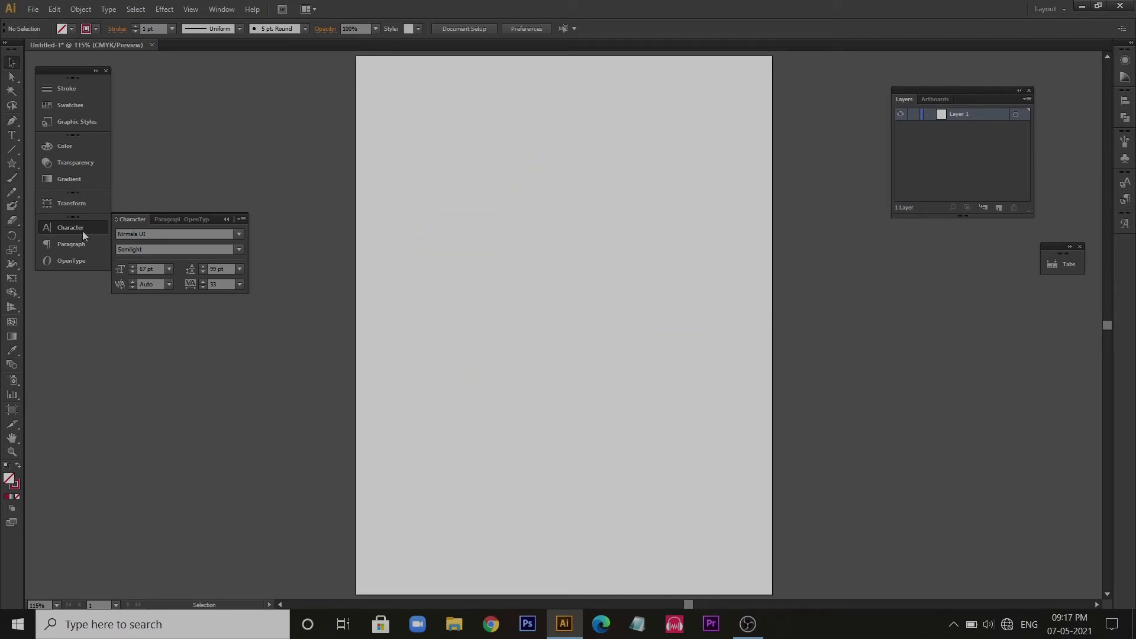
# - Draw a square about 2.73 in wide in the artboard's upper left area and fill it with dark red
pyautogui.press('m')
pyautogui.moveTo(399, 148); pyautogui.dragTo(532, 282)
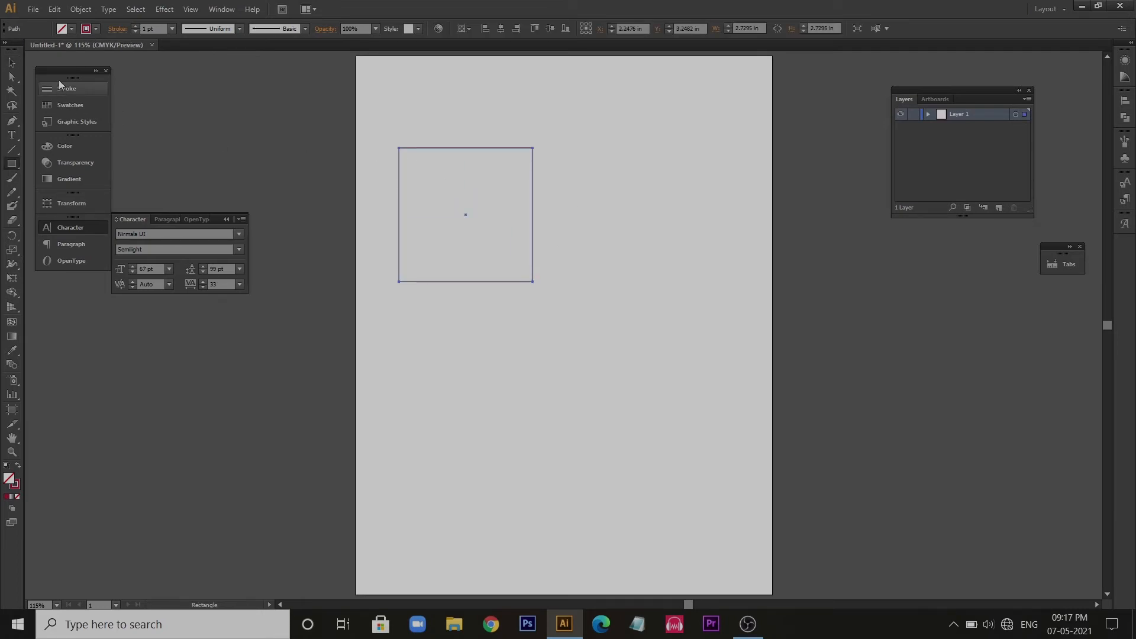
pyautogui.click(94, 29)
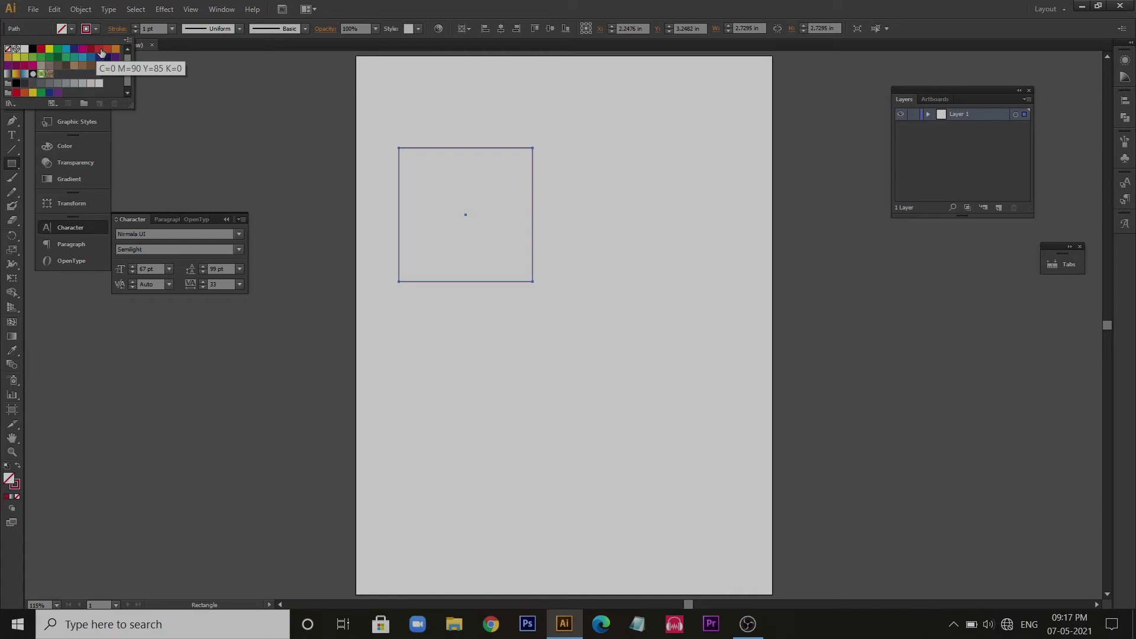
pyautogui.click(99, 54)
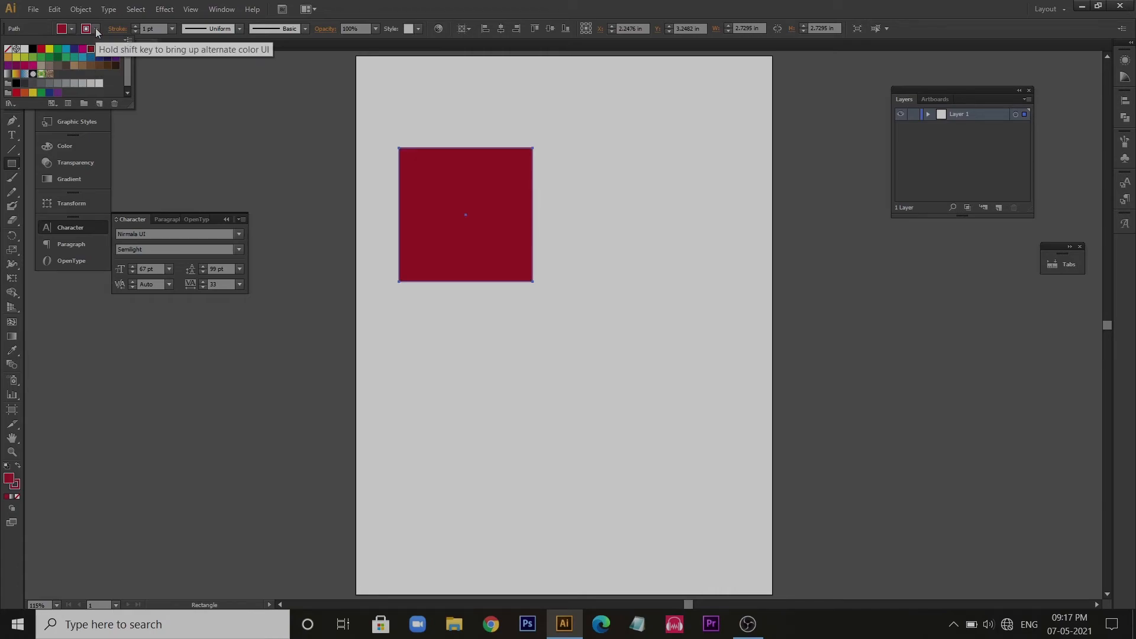
pyautogui.press('v')
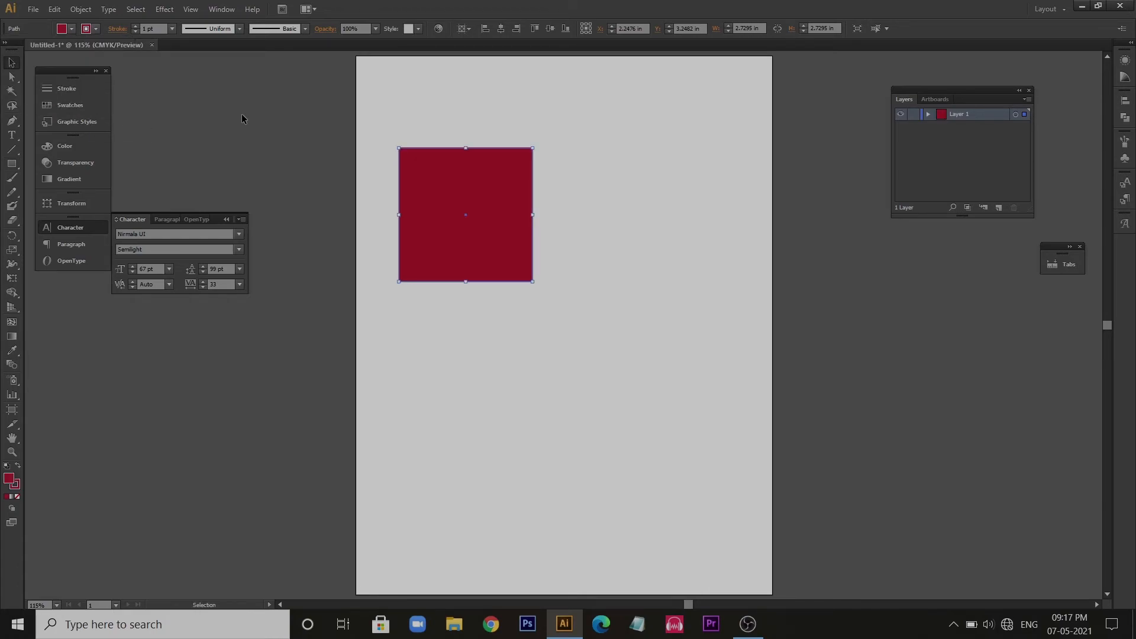
# - Draw a second square about 2.72 in wide to the right of the first and fill it with green
pyautogui.press('m')
pyautogui.moveTo(569, 149); pyautogui.dragTo(696, 283)
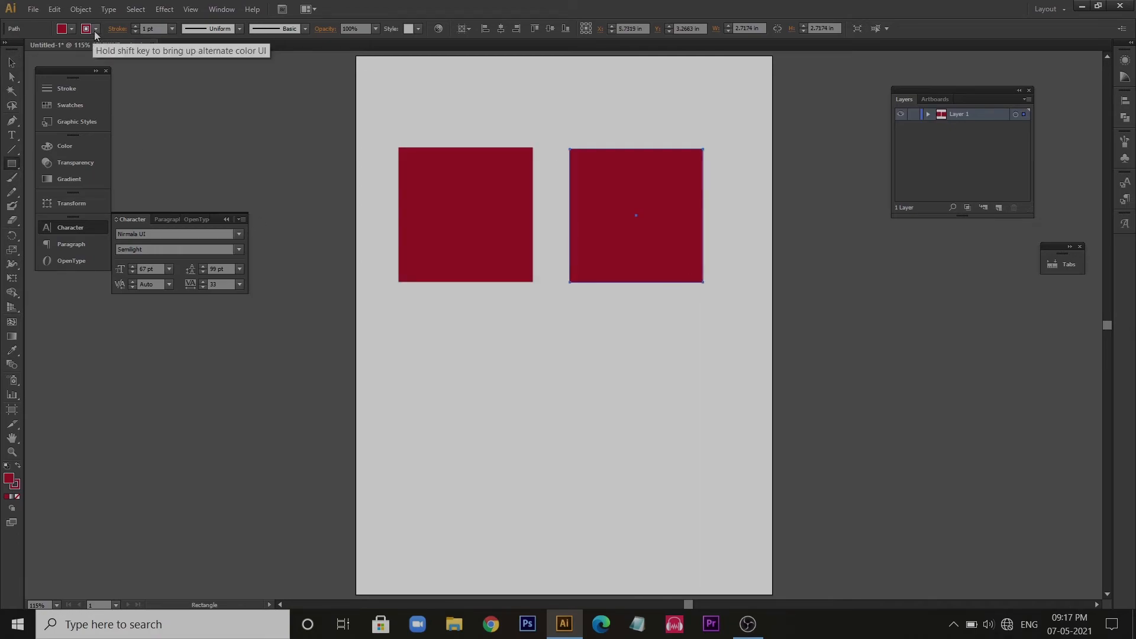
pyautogui.click(70, 33)
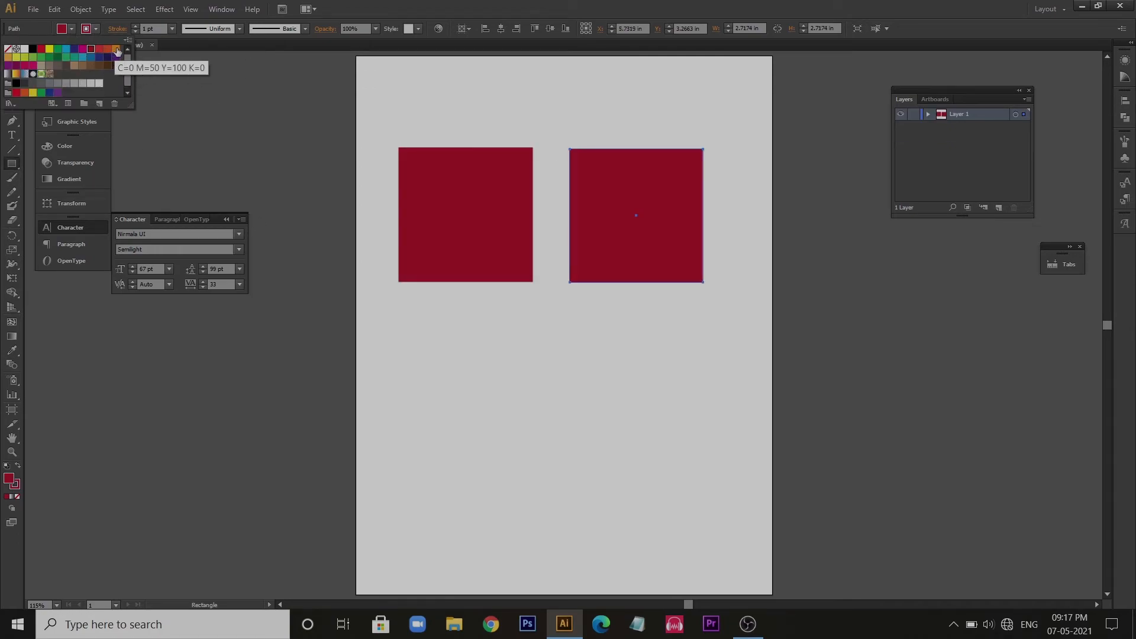
pyautogui.click(28, 61)
pyautogui.press('v')
pyautogui.click(206, 112)
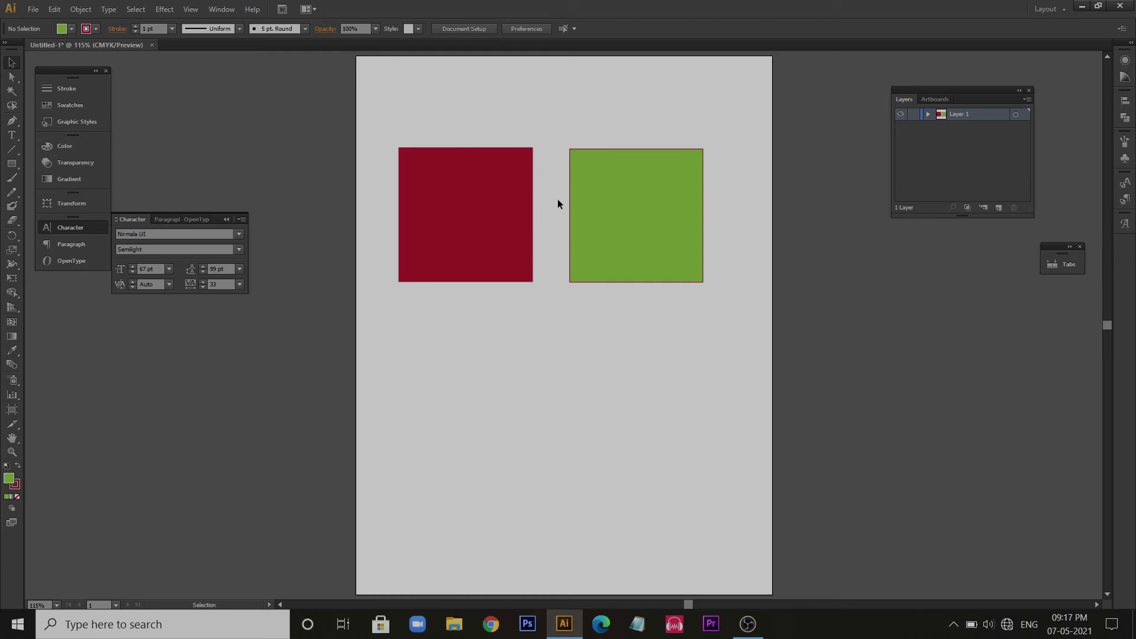
# - Apply the green square's appearance to the red square with the Eyedropper tool
pyautogui.click(475, 241)
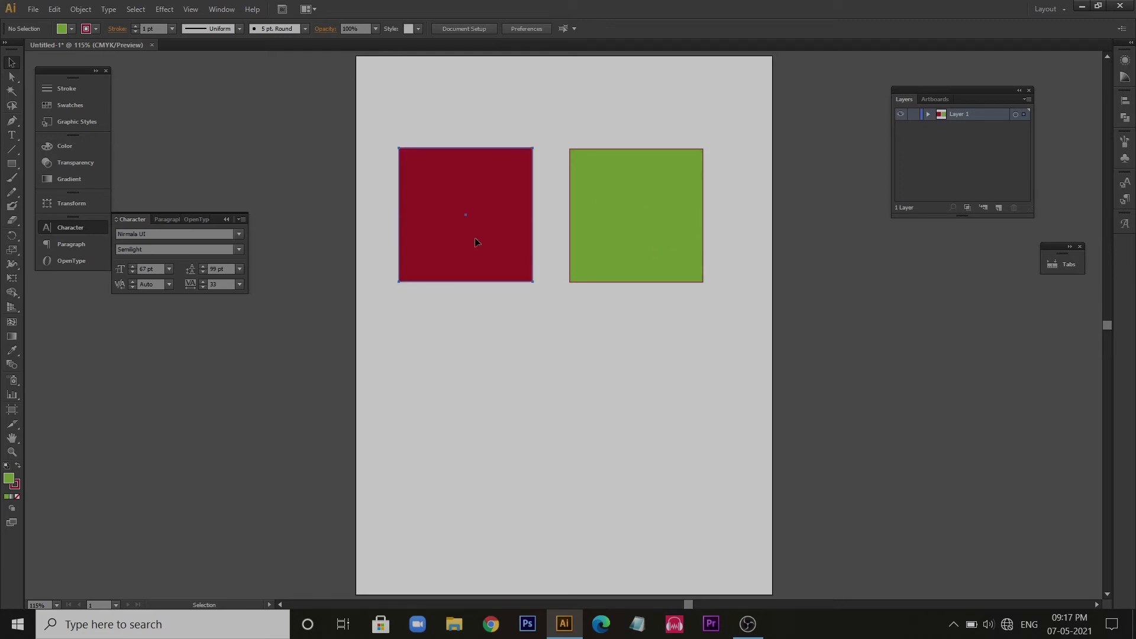
pyautogui.press('i')
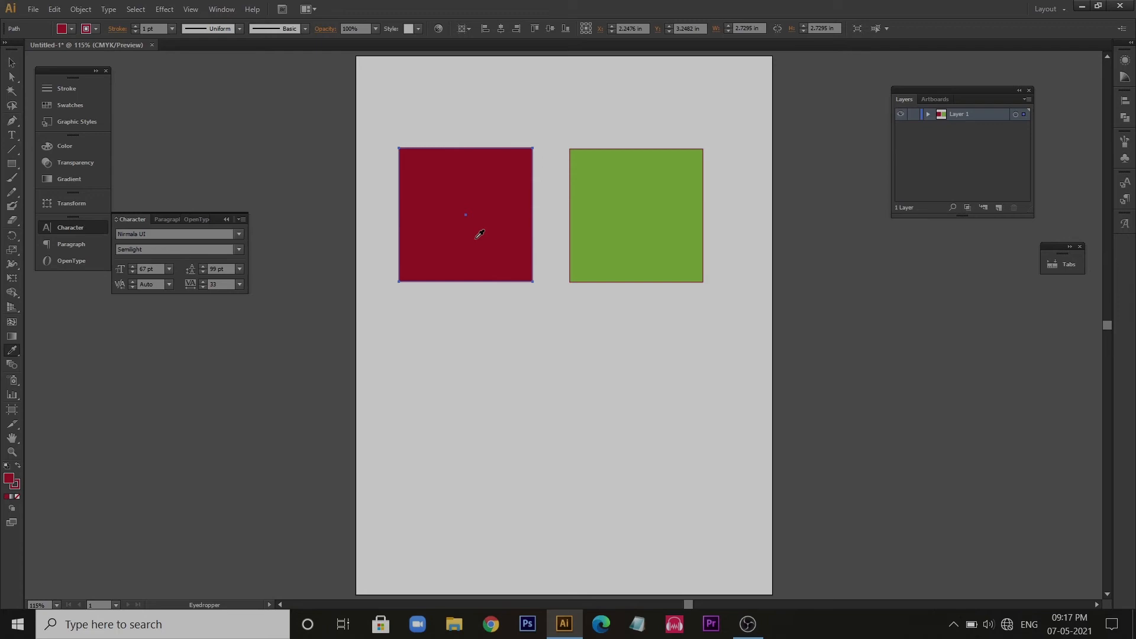
pyautogui.click(626, 187)
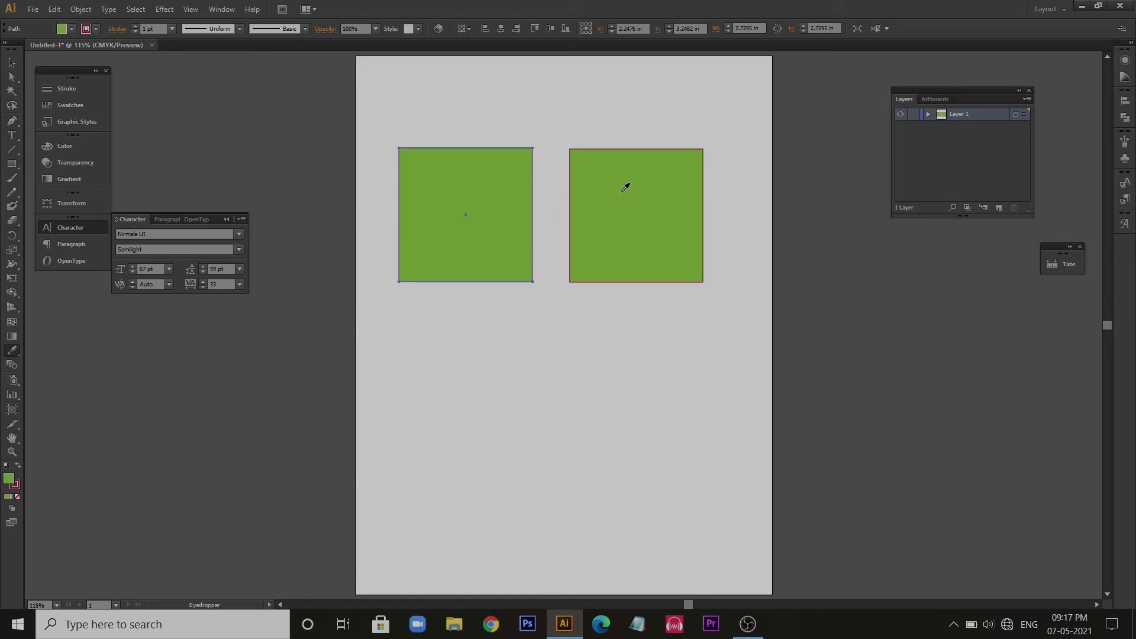
# - Undo the Eyedropper change on the first square so its dark red fill is restored
pyautogui.hotkey('ctrl', 'z')
# - Try applying the red square's appearance to the green square with the Eyedropper tool, and undo it
pyautogui.click(11, 62)
pyautogui.click(620, 236)
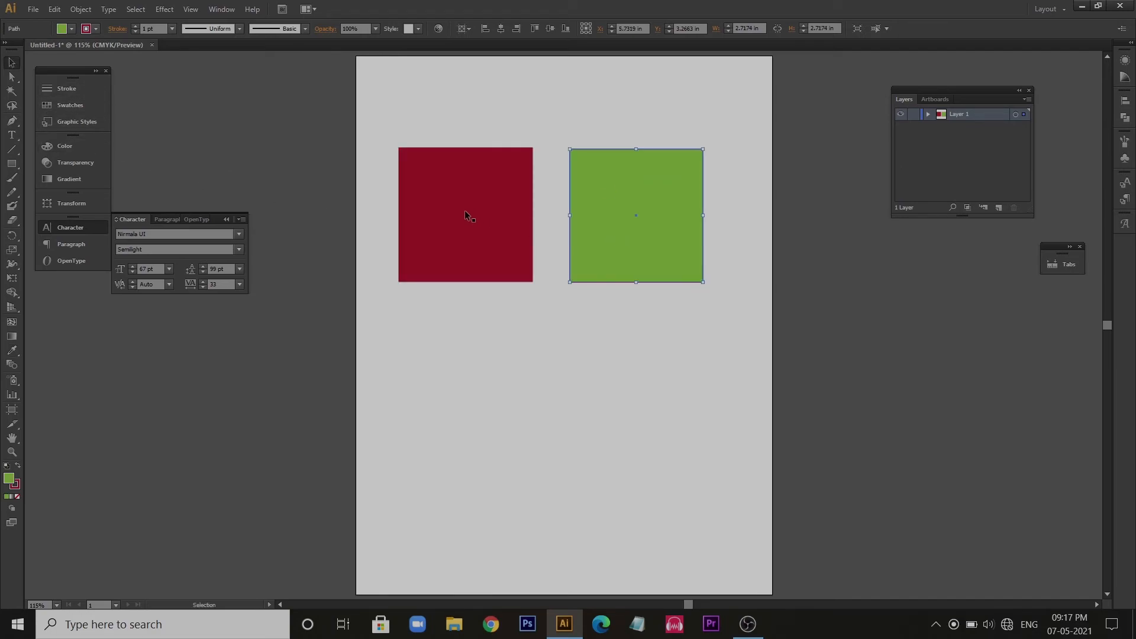
pyautogui.press('i')
pyautogui.click(452, 191)
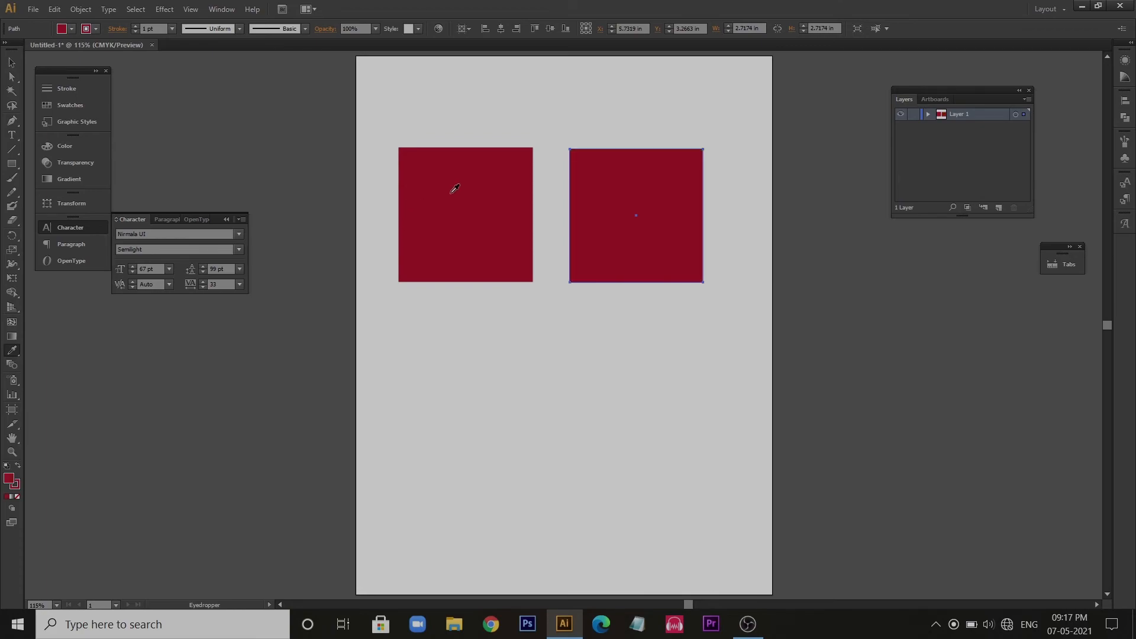
pyautogui.hotkey('ctrl', 'z')
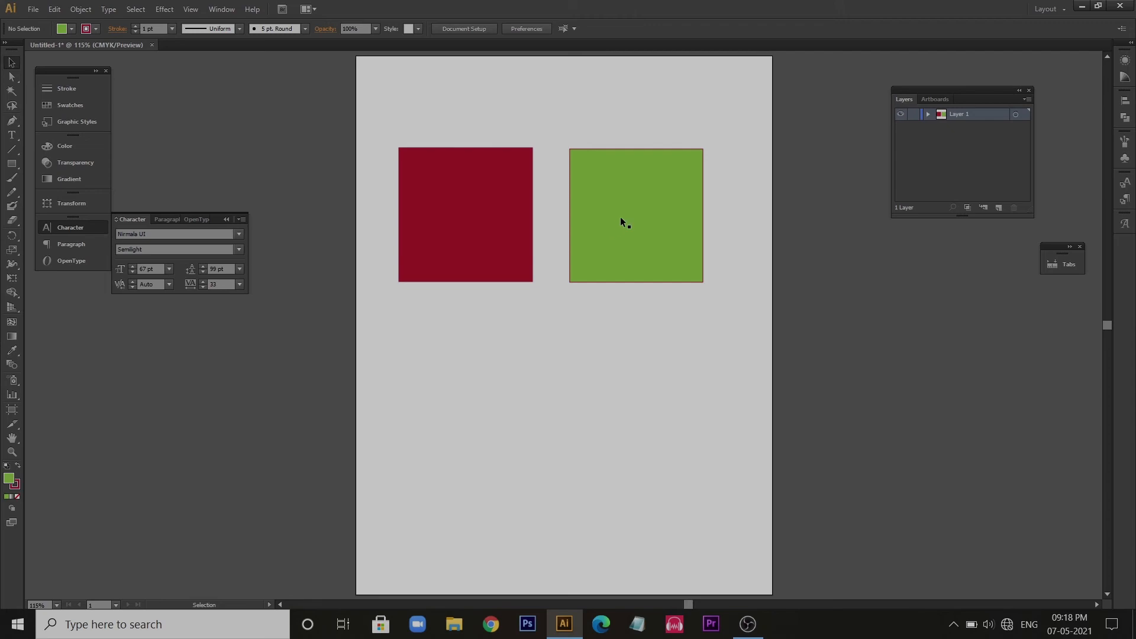
# - Move the green square over the red square's right side and rotate it 45° into a diamond
pyautogui.hotkey('shift', 'm')
pyautogui.click(11, 62)
pyautogui.click(630, 218)
pyautogui.moveTo(630, 218); pyautogui.dragTo(546, 216)
pyautogui.moveTo(622, 288); pyautogui.dragTo(650, 217)
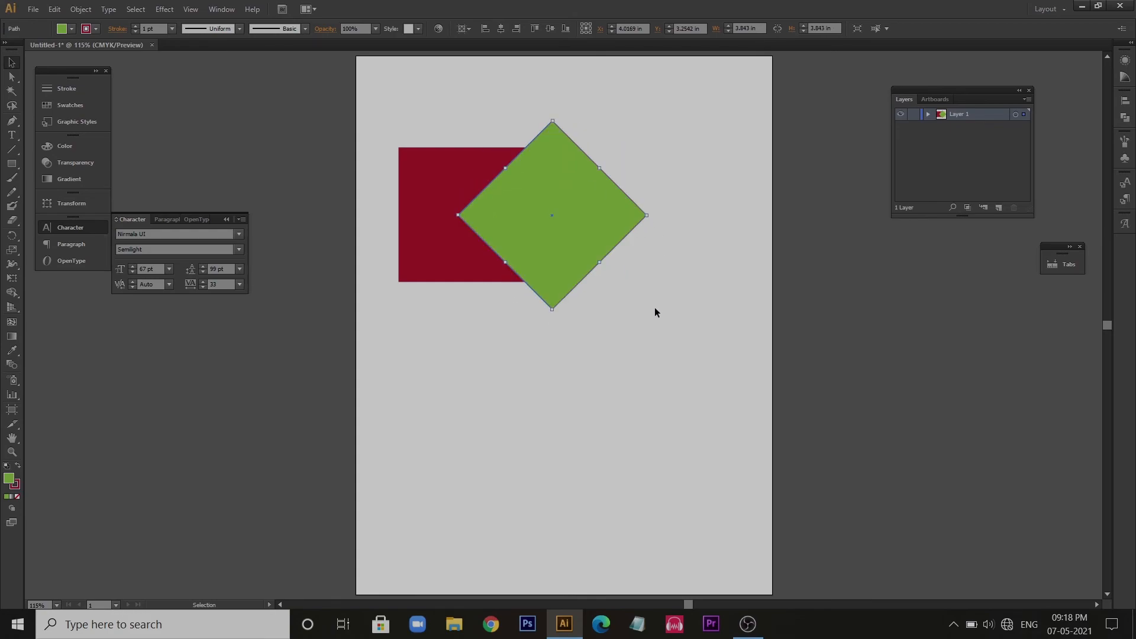
# - Select both shapes and remove their overlap and the rest of the green diamond with the Shape Builder tool
pyautogui.moveTo(368, 130); pyautogui.dragTo(702, 374)
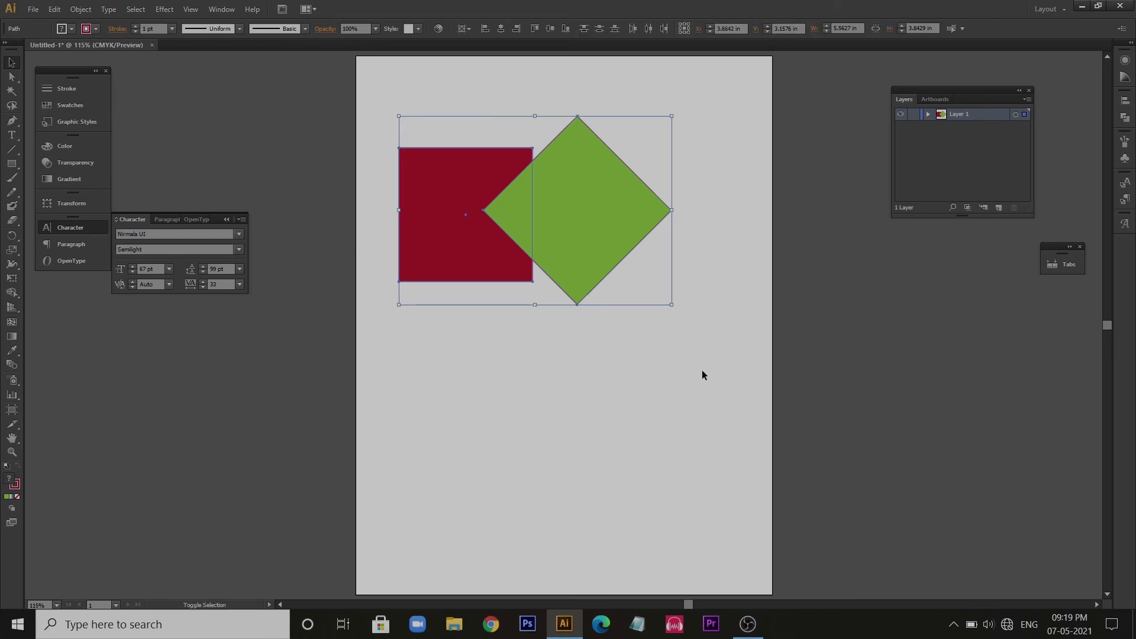
pyautogui.hotkey('shift', 'm')
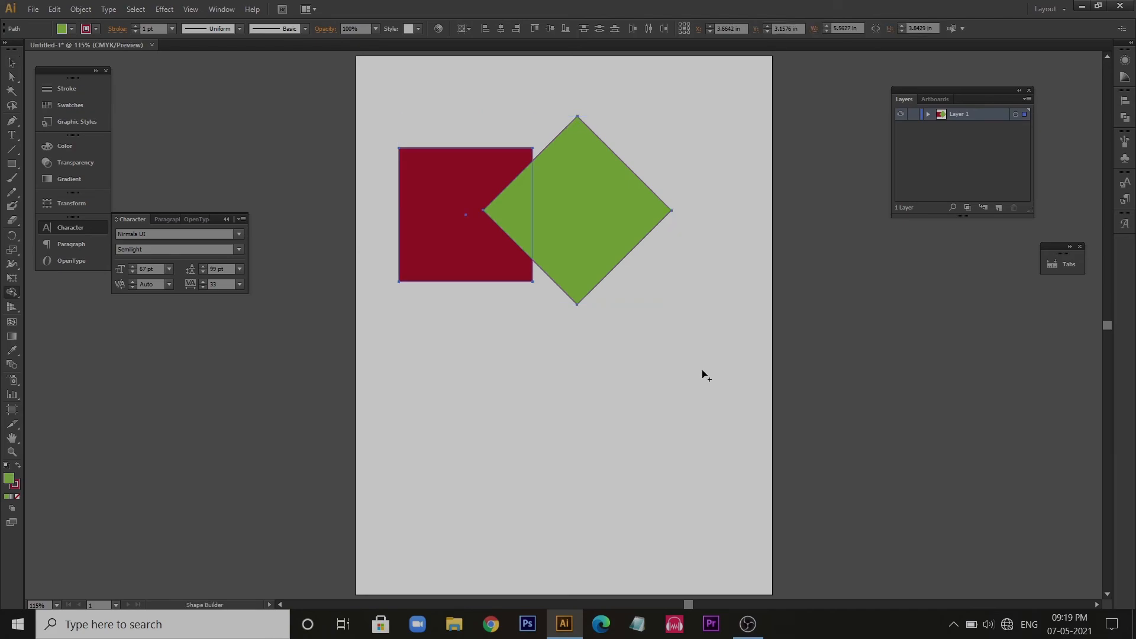
pyautogui.keyDown('alt'); pyautogui.click(518, 212); pyautogui.keyUp('alt')
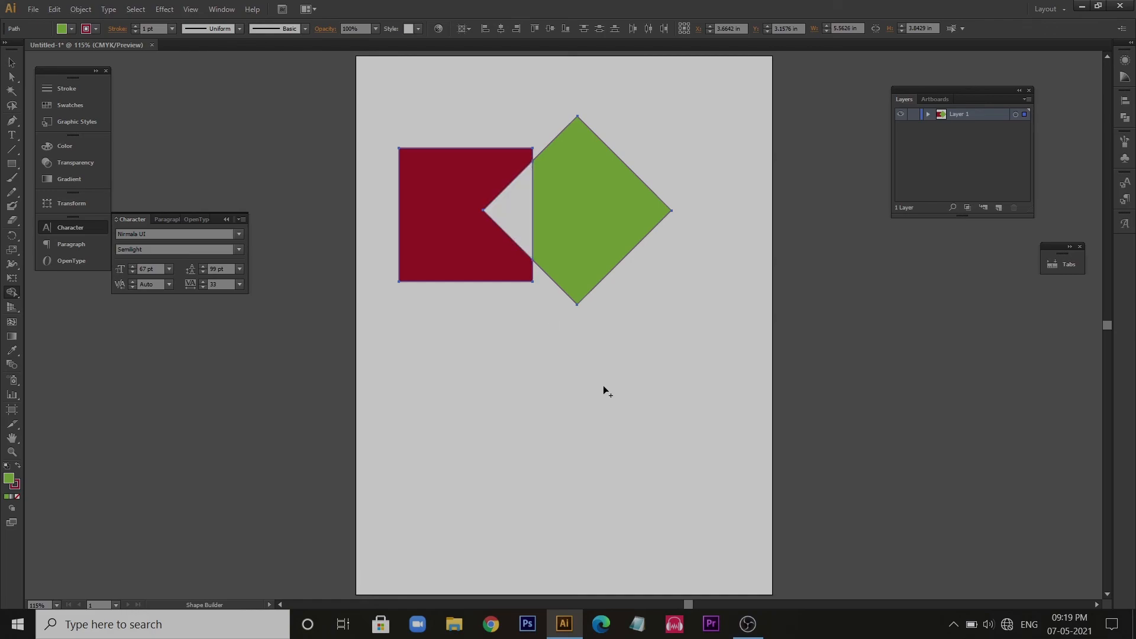
pyautogui.keyDown('alt'); pyautogui.click(575, 233); pyautogui.keyUp('alt')
# - Move the notched red shape about 0.68 in to the right and deselect it
pyautogui.click(12, 63)
pyautogui.moveTo(417, 224); pyautogui.dragTo(464, 239)
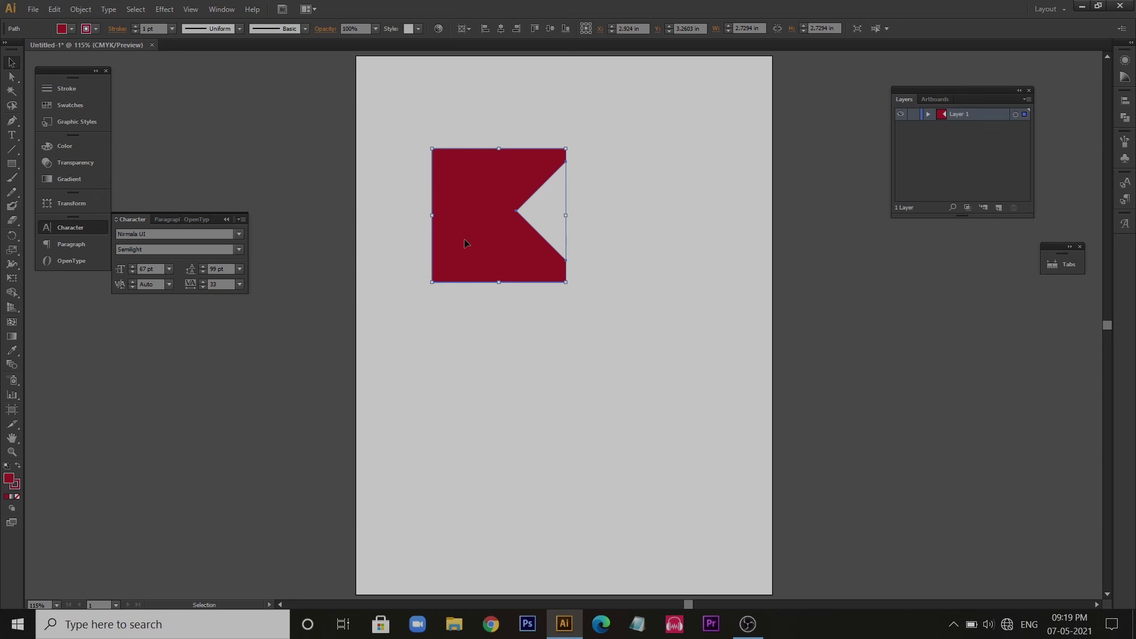
pyautogui.click(501, 335)
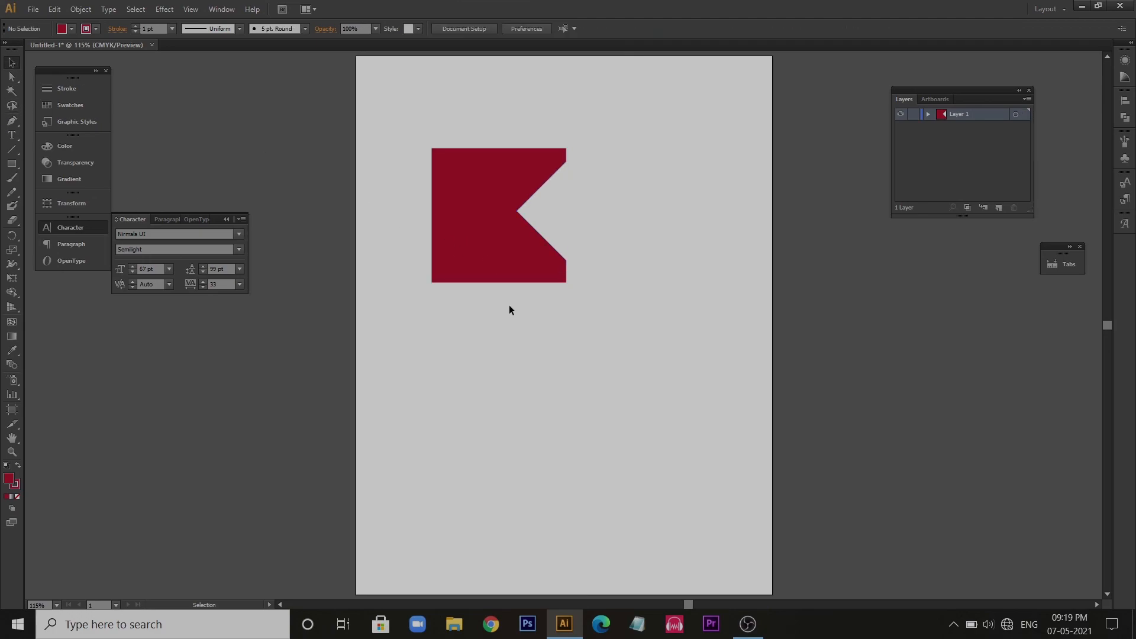
pyautogui.press('m')
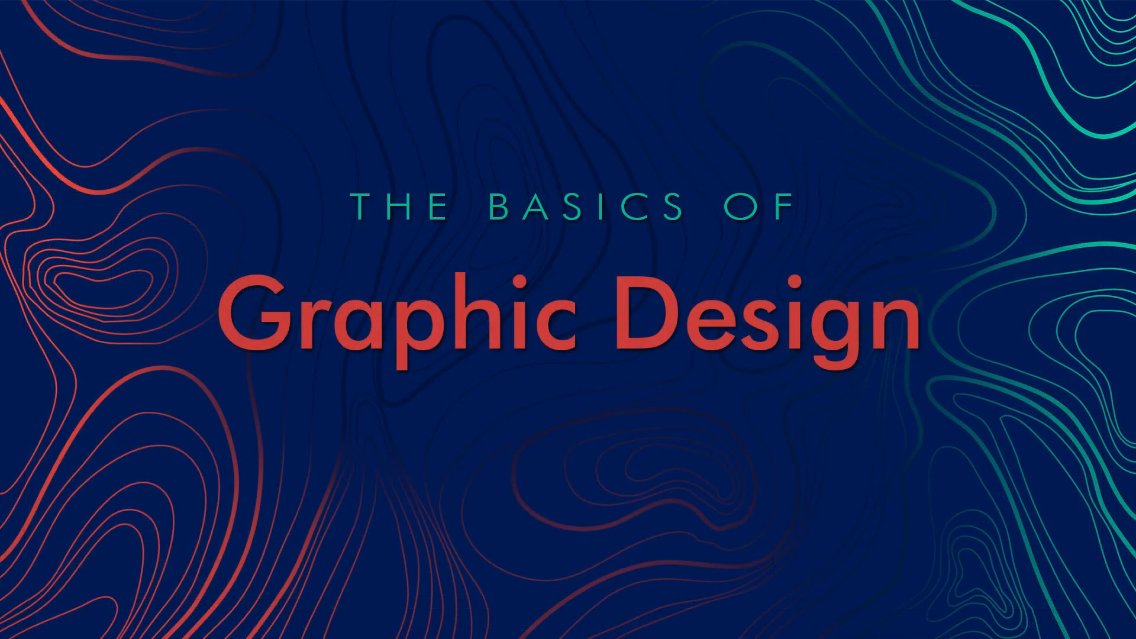